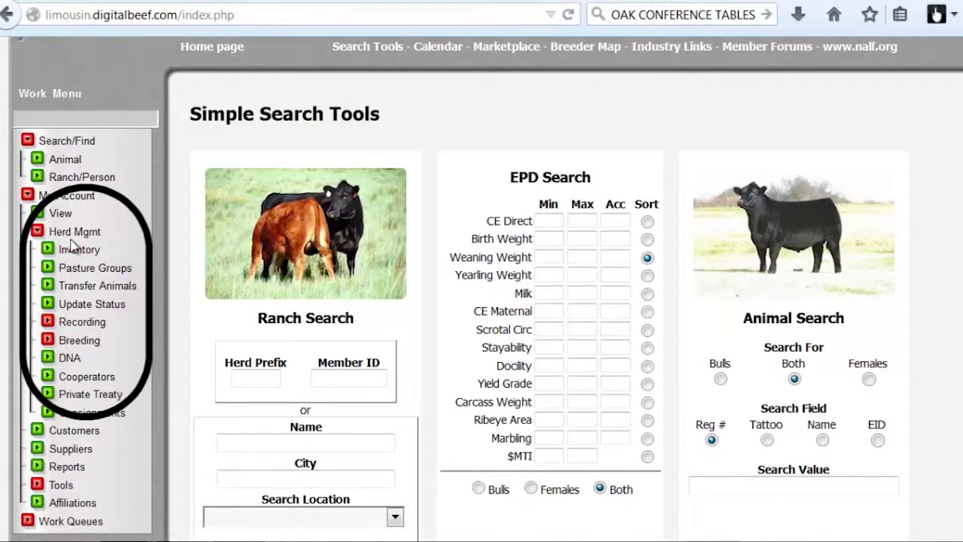
# Start a calf birth recording work order for 10 animals from the herd management recording options.
pyautogui.click(48, 321)
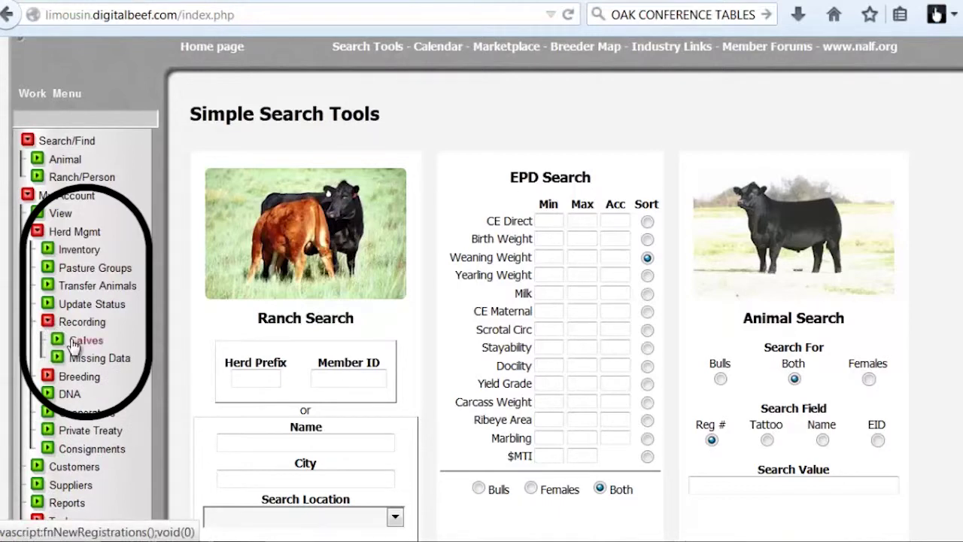
pyautogui.click(74, 343)
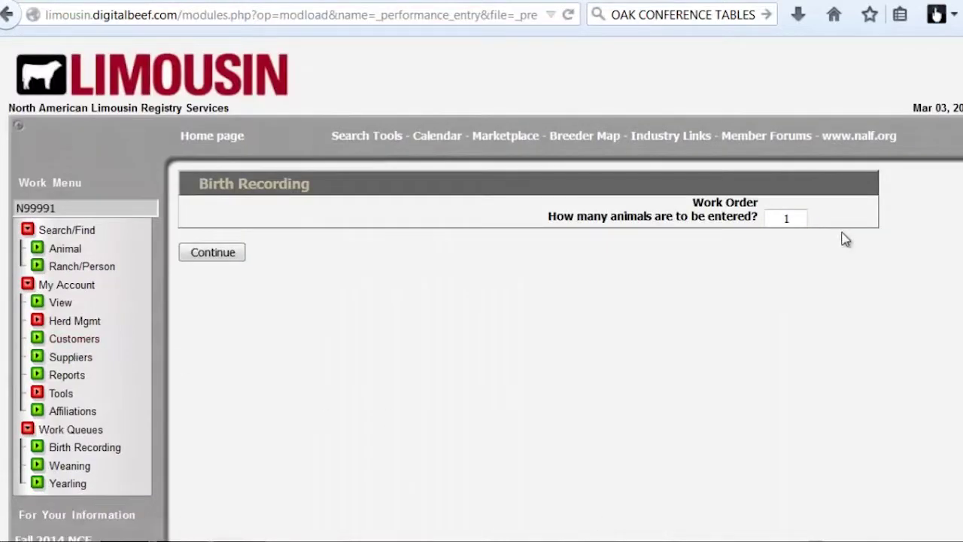
pyautogui.click(797, 222)
pyautogui.write('0')
pyautogui.click(213, 253)
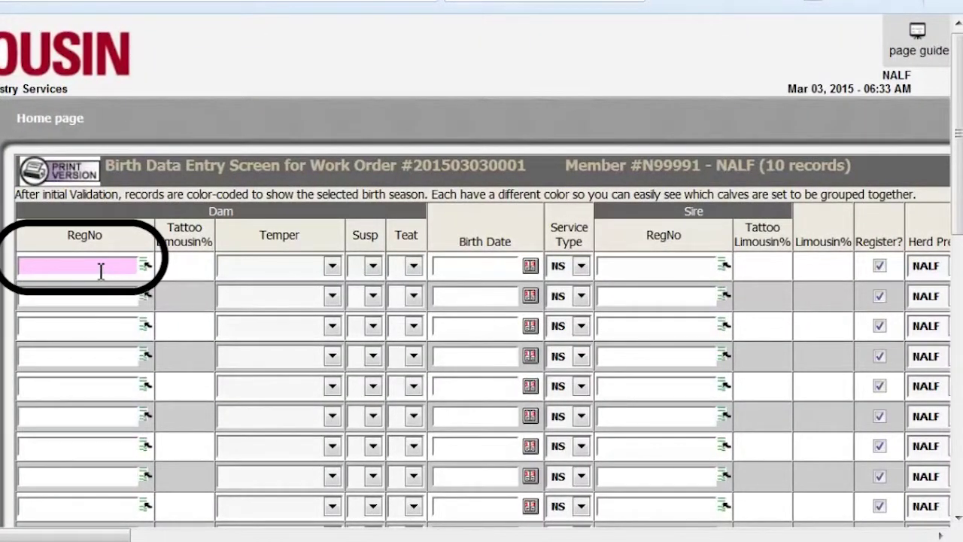
# Choose inventory female LFF2014552 as the first record's dam and set her temper to Docile.
pyautogui.click(145, 268)
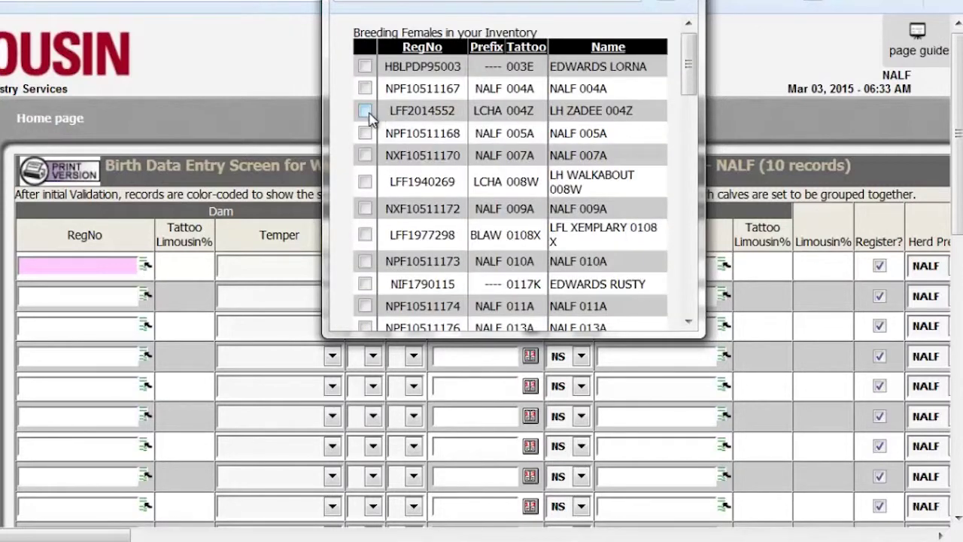
pyautogui.click(366, 112)
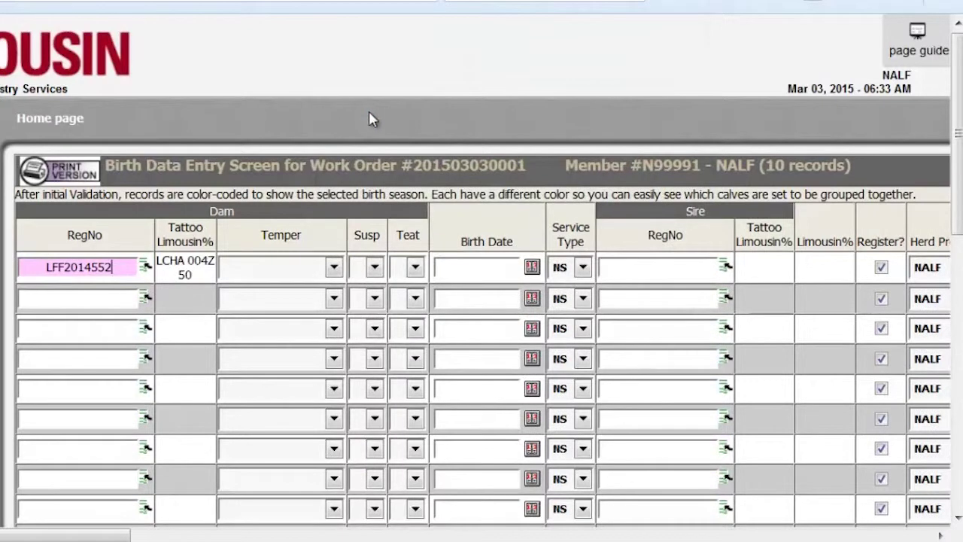
pyautogui.press('Tab')
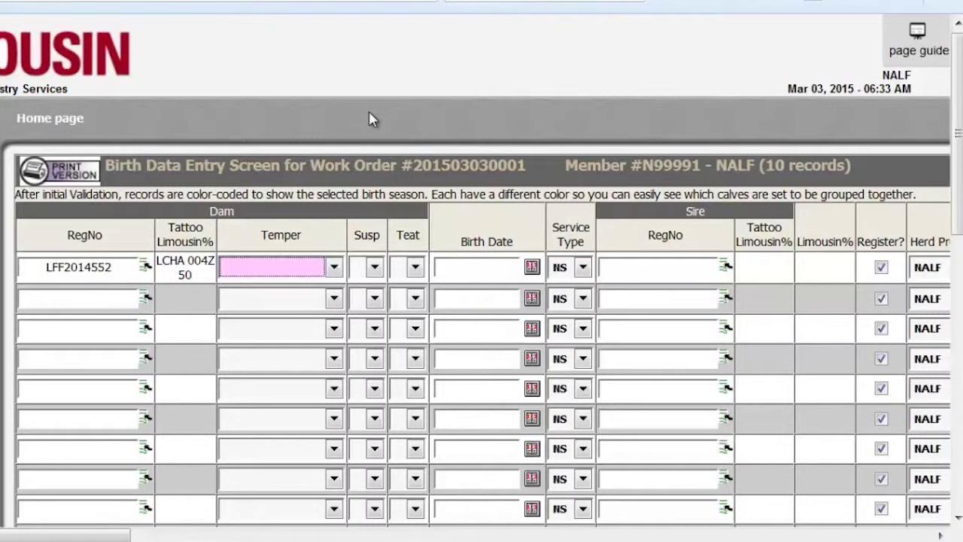
pyautogui.press('d')
pyautogui.click(333, 267)
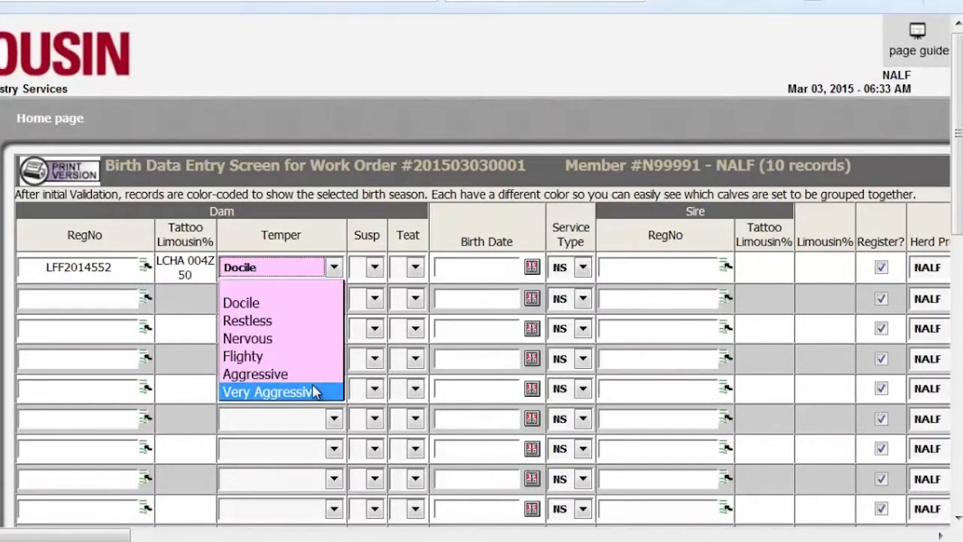
pyautogui.click(310, 304)
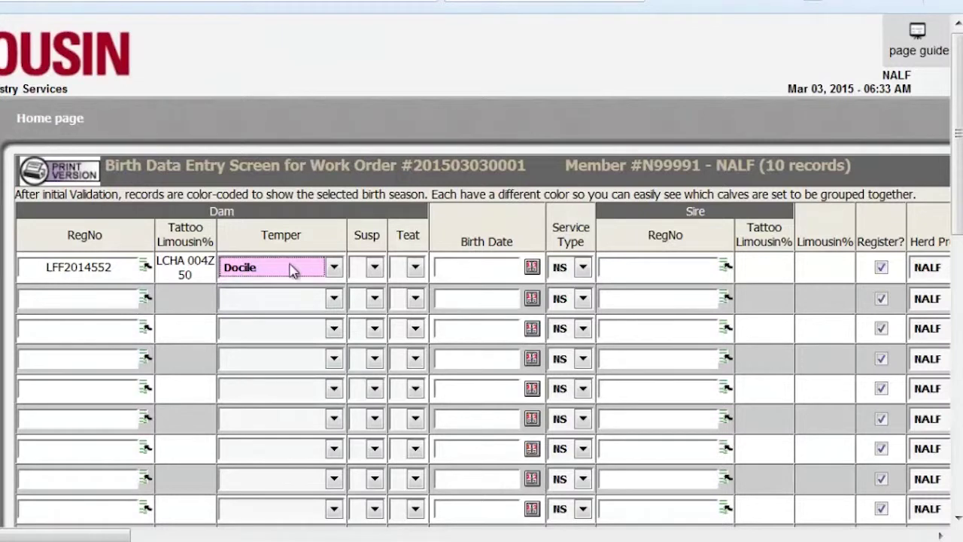
# Score the first record's dam 5 for udder suspension and 9 for teat.
pyautogui.press('Tab')
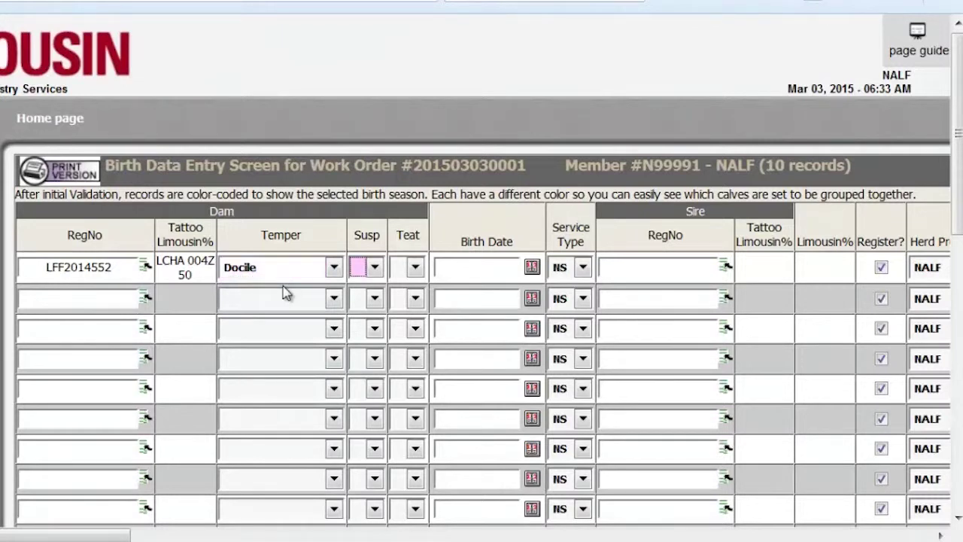
pyautogui.click(380, 271)
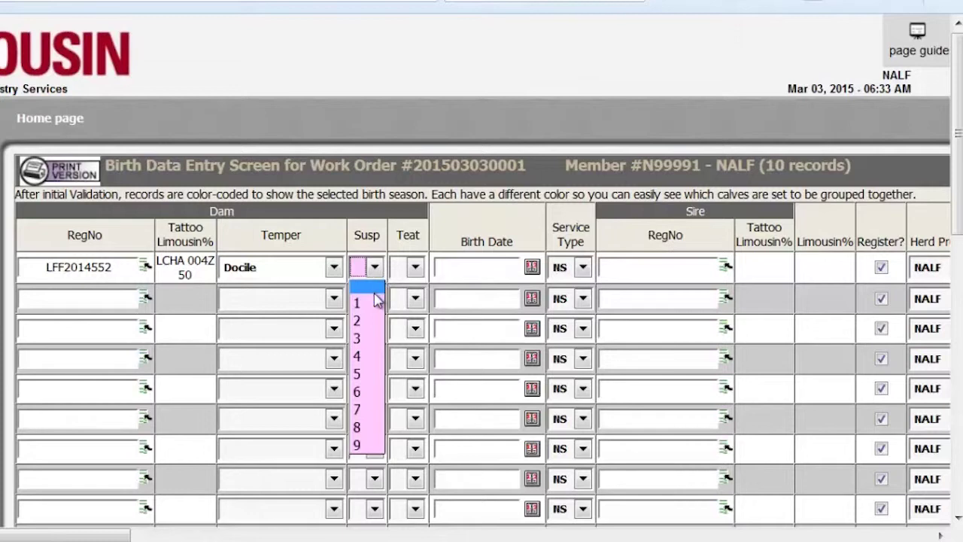
pyautogui.press('Down')
pyautogui.press('Down')
pyautogui.click(357, 376)
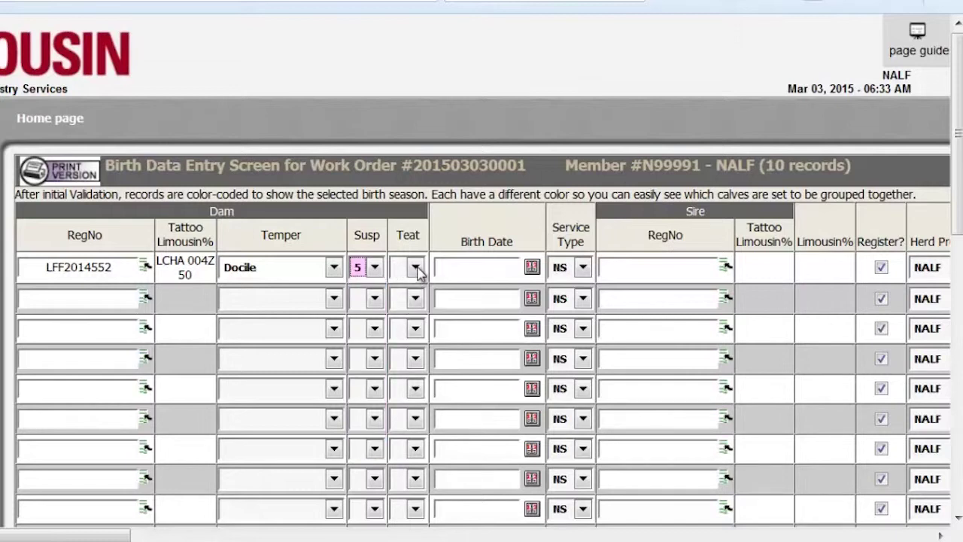
pyautogui.click(416, 269)
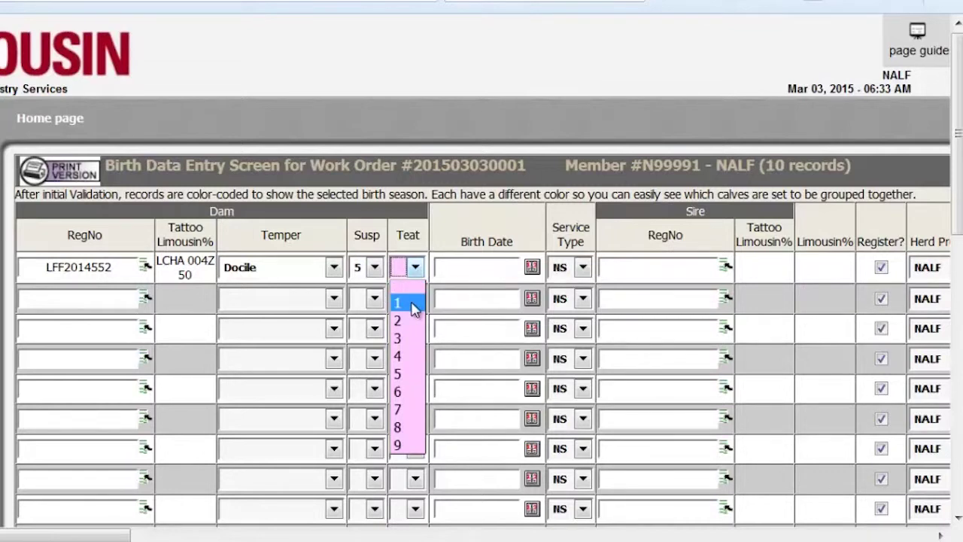
pyautogui.click(416, 445)
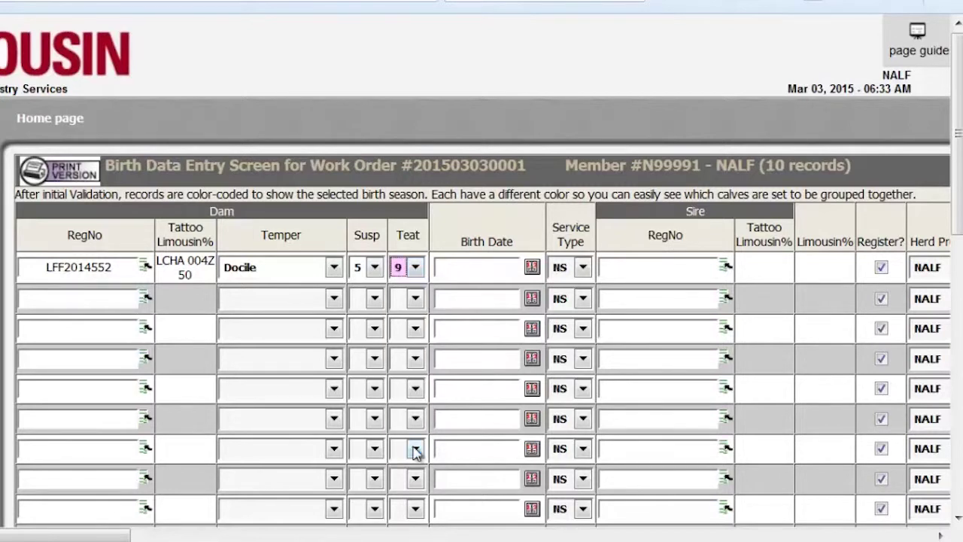
# Enter 09/12/2014 as the first calf's birth date.
pyautogui.click(493, 269)
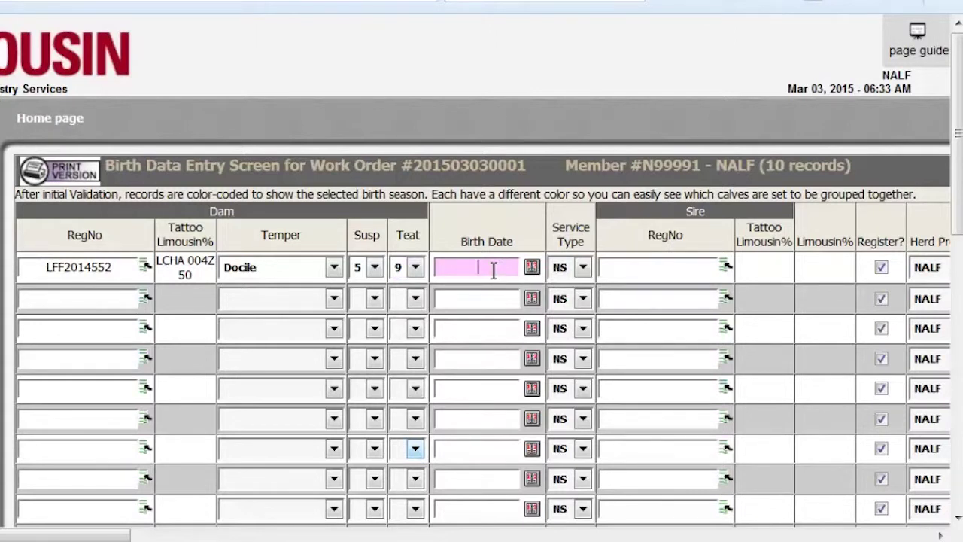
pyautogui.write('09/12/2014')
# Try moving the first calf's birth date back and forward by year and month in the calendar, then close it.
pyautogui.click(532, 267)
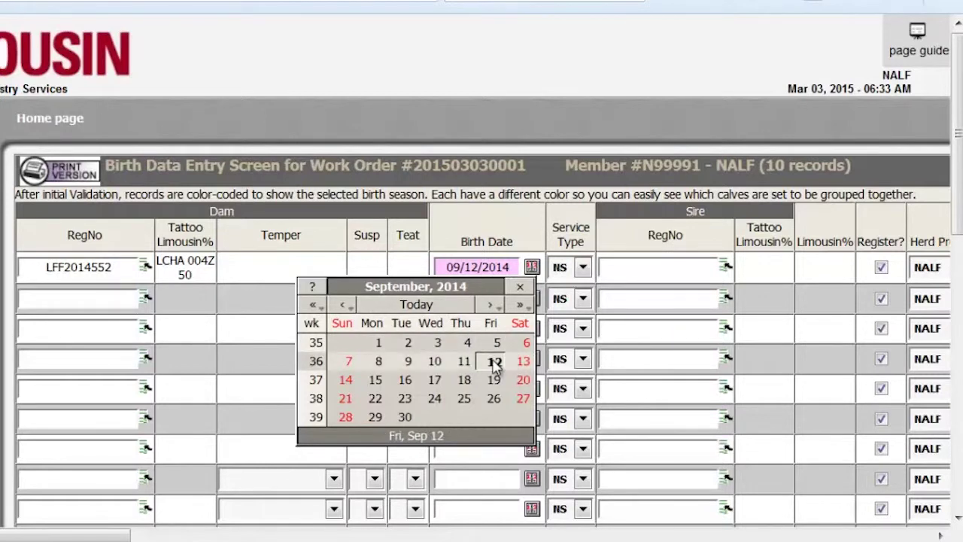
pyautogui.click(311, 305)
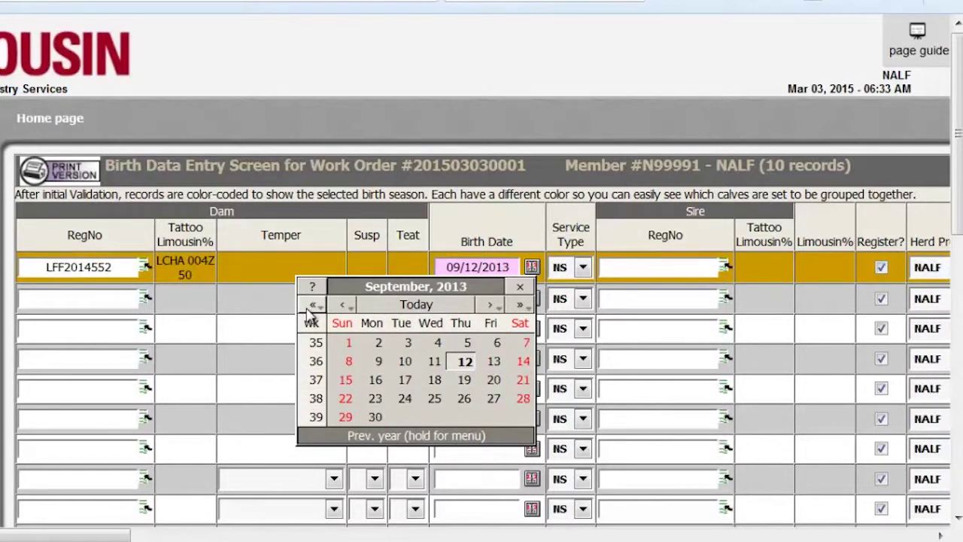
pyautogui.click(520, 306)
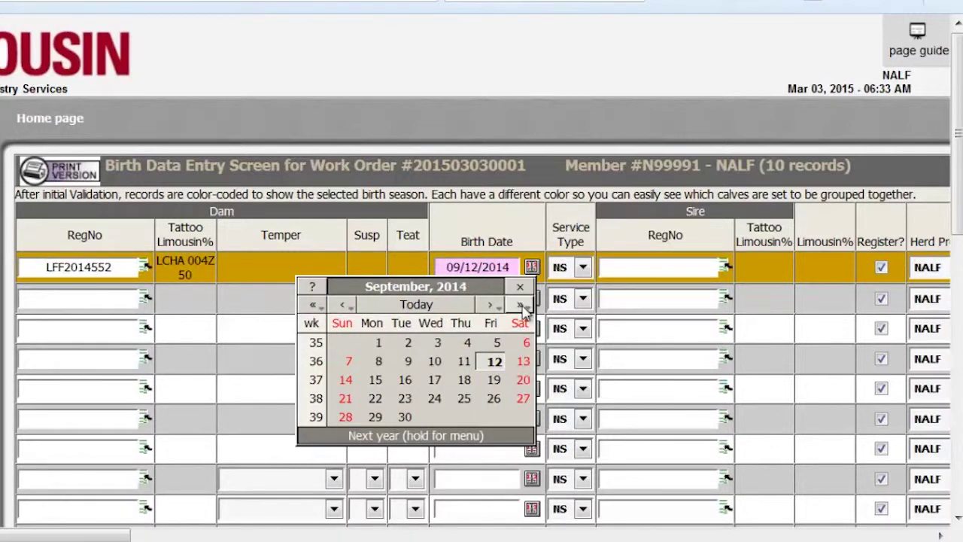
pyautogui.click(350, 305)
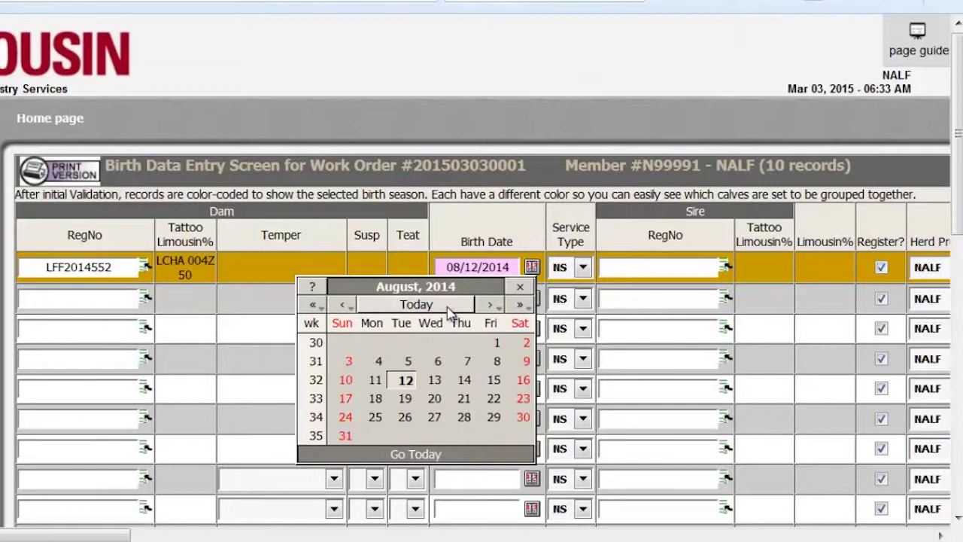
pyautogui.click(490, 306)
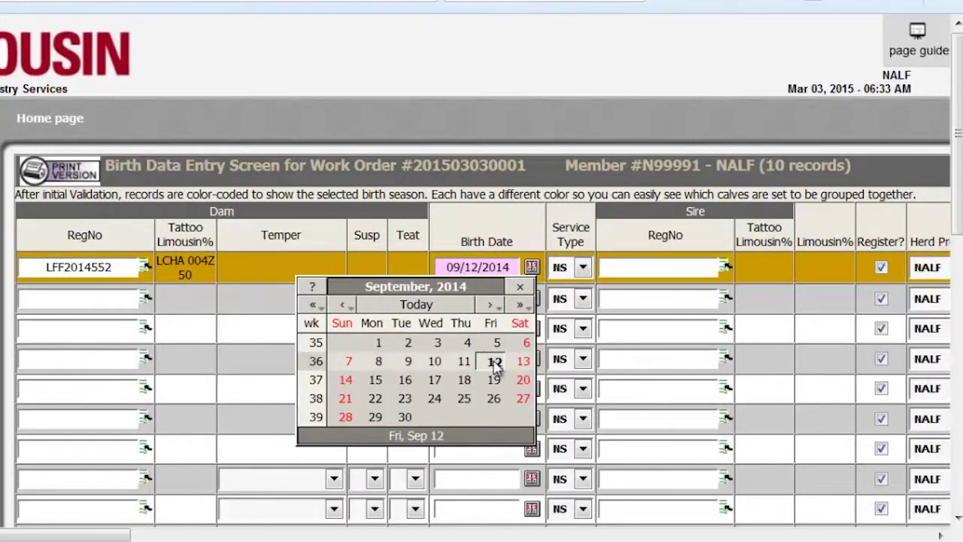
pyautogui.click(520, 287)
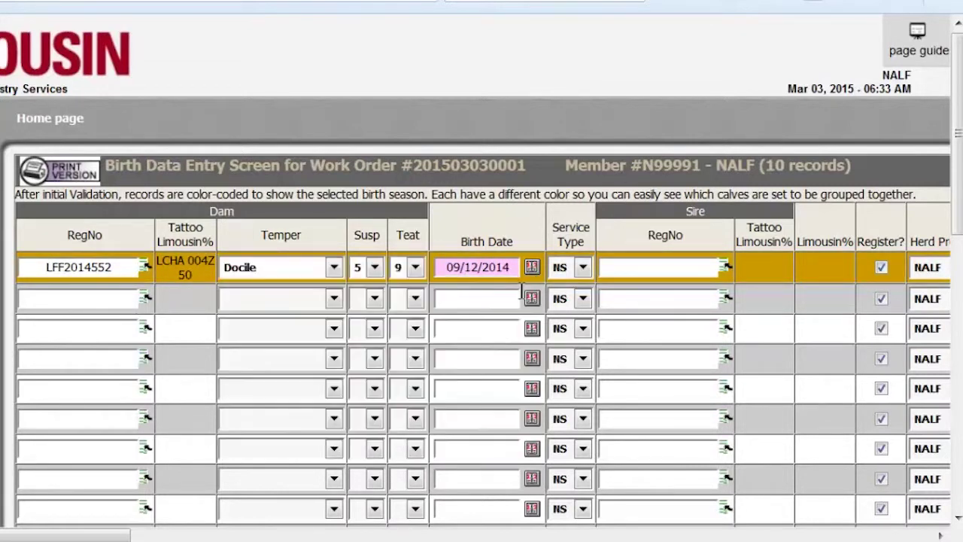
# Set the first calf's service type to AI and choose bull NPM1797878, bred to the dam during the conception period, as sire.
pyautogui.click(584, 268)
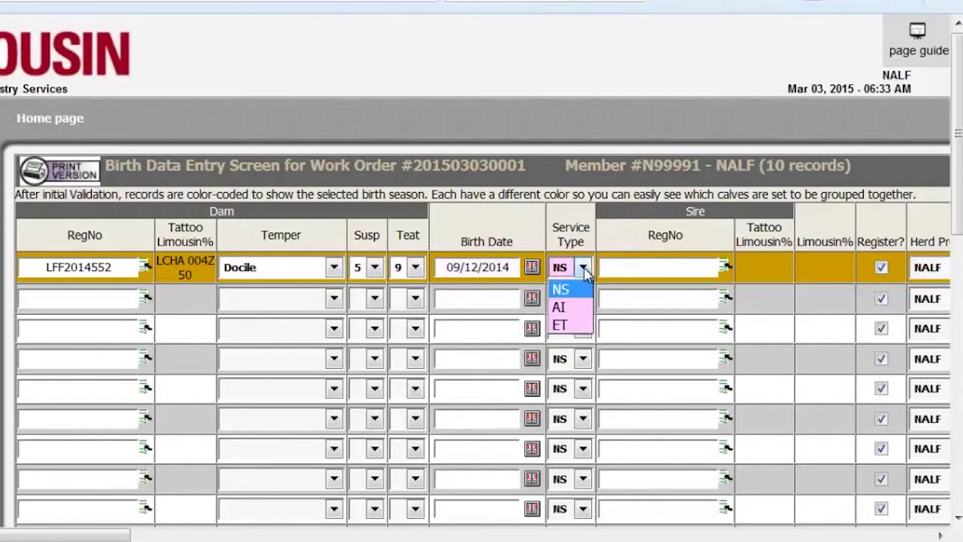
pyautogui.click(564, 311)
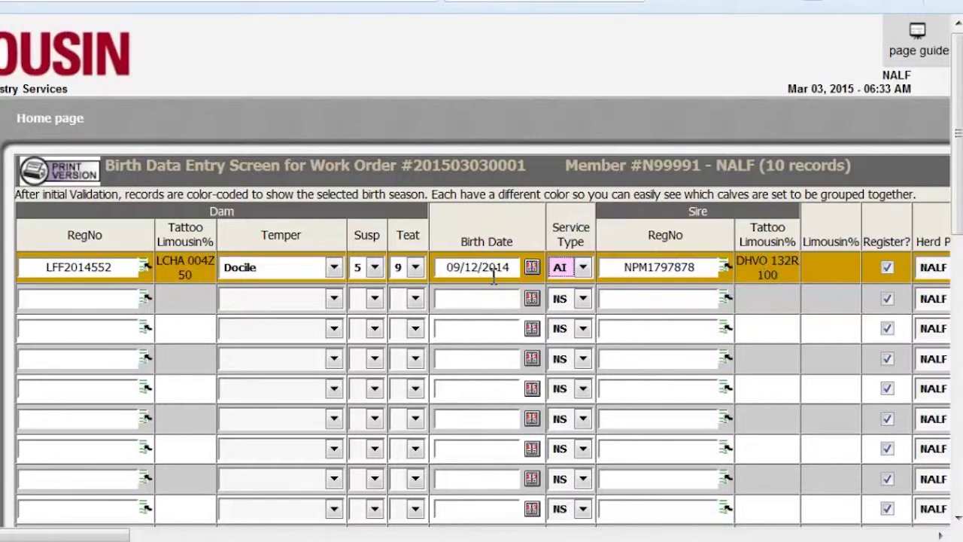
pyautogui.click(726, 271)
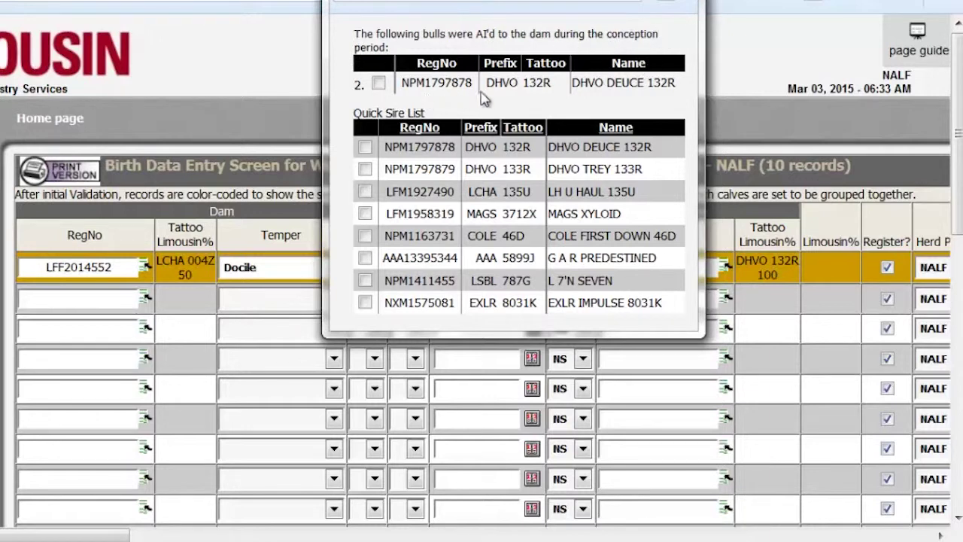
pyautogui.click(378, 85)
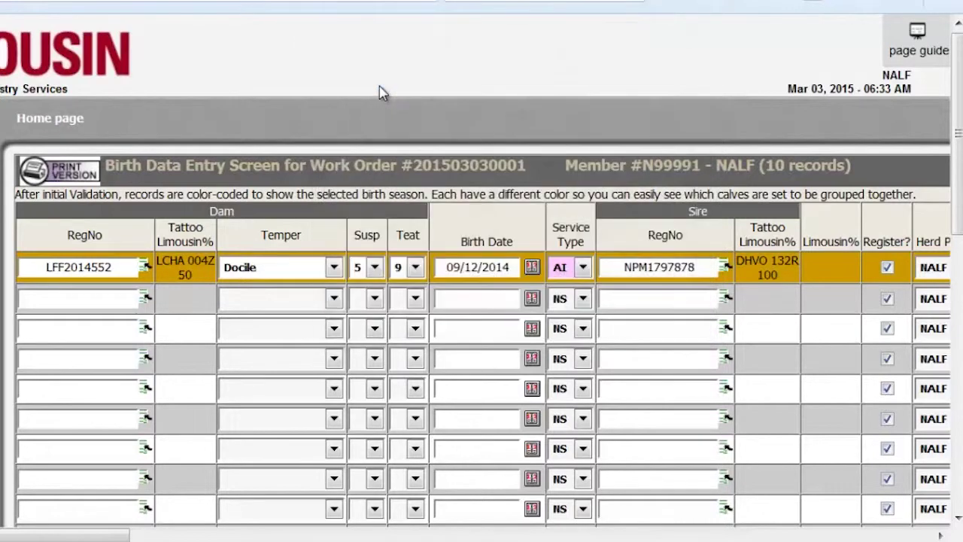
# Select NALF as the first calf's herd prefix.
pyautogui.click(940, 535)
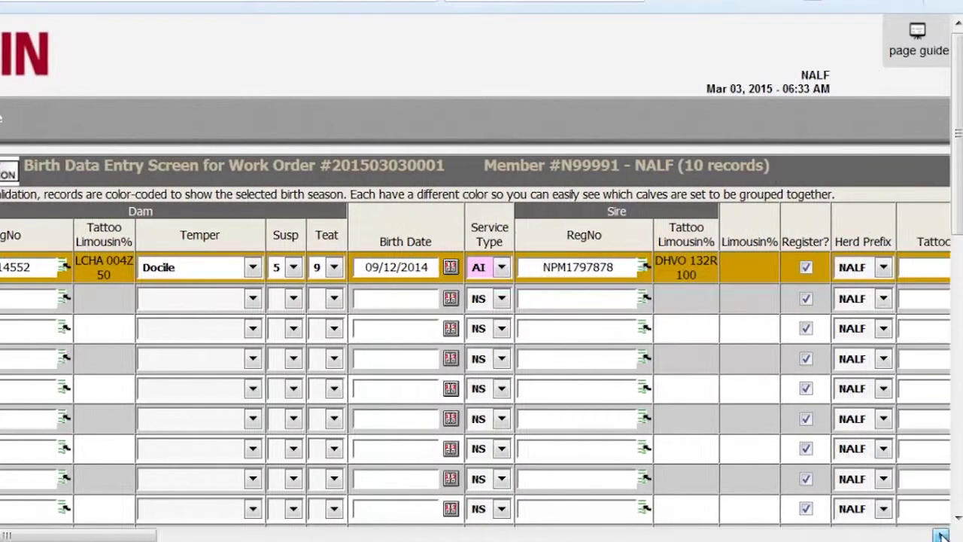
pyautogui.click(941, 535)
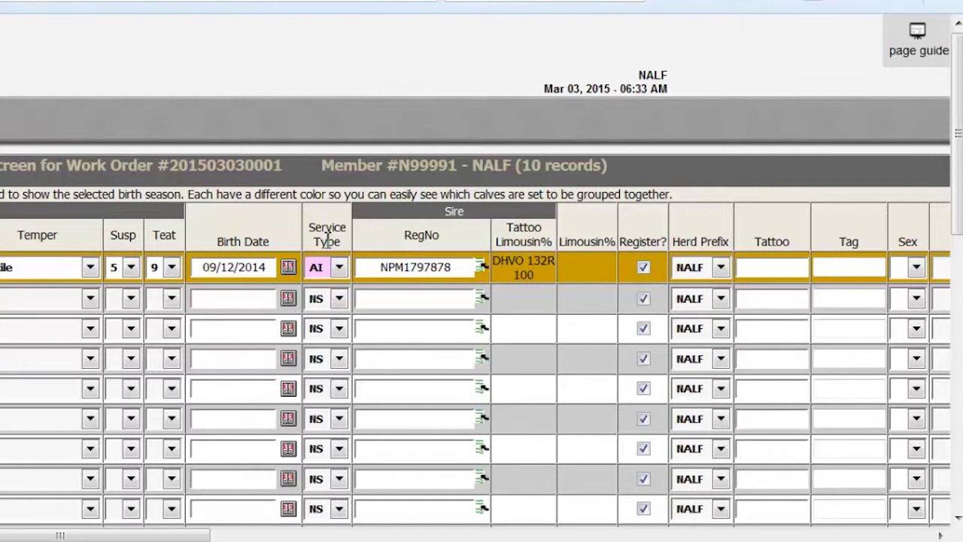
pyautogui.click(403, 268)
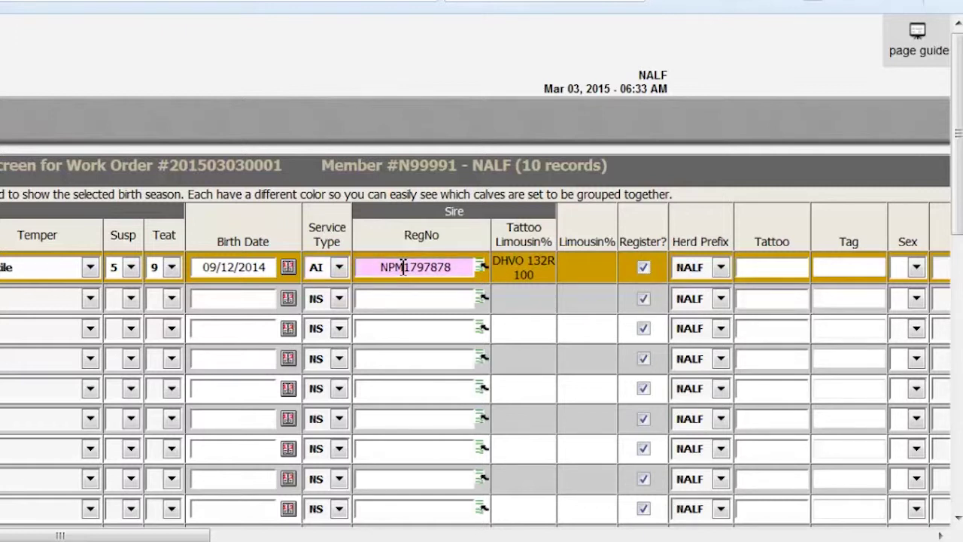
pyautogui.press('Tab')
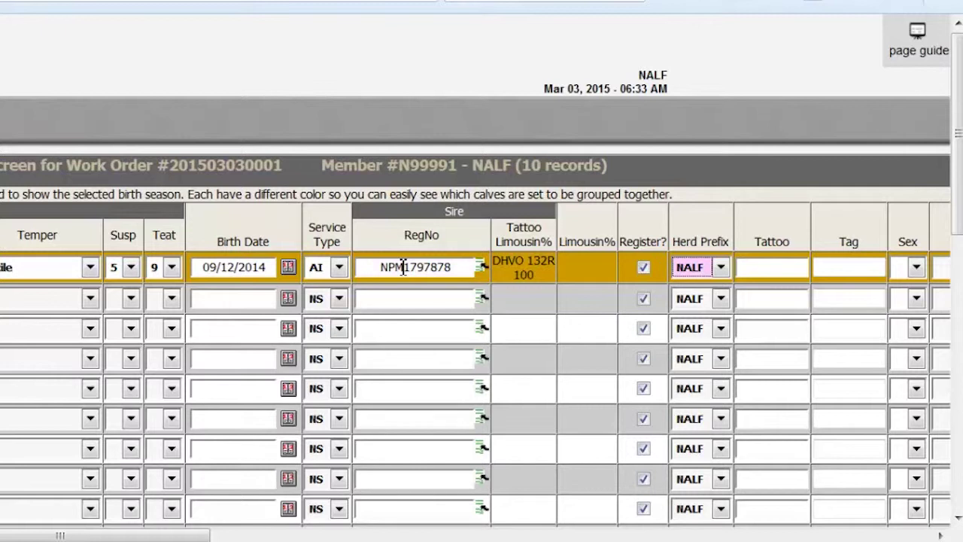
pyautogui.click(720, 268)
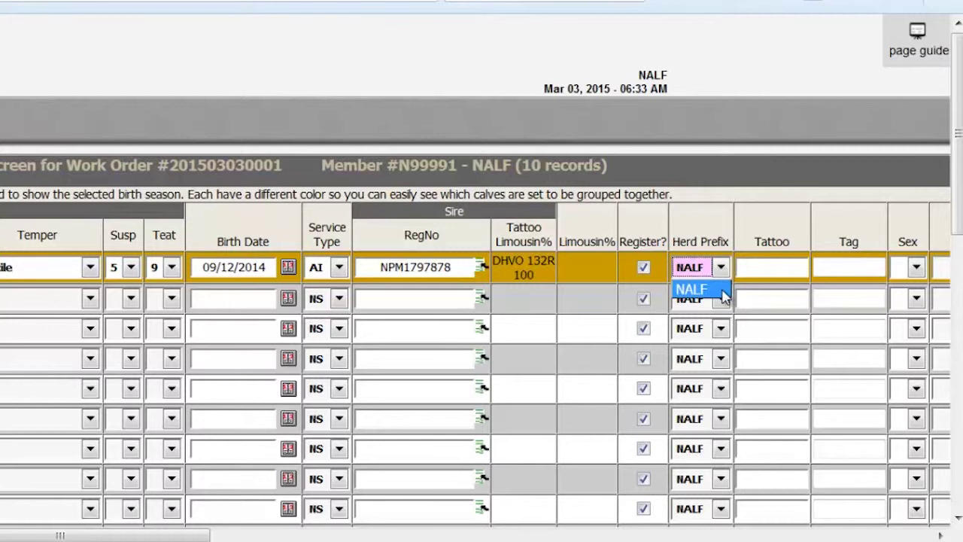
pyautogui.click(724, 290)
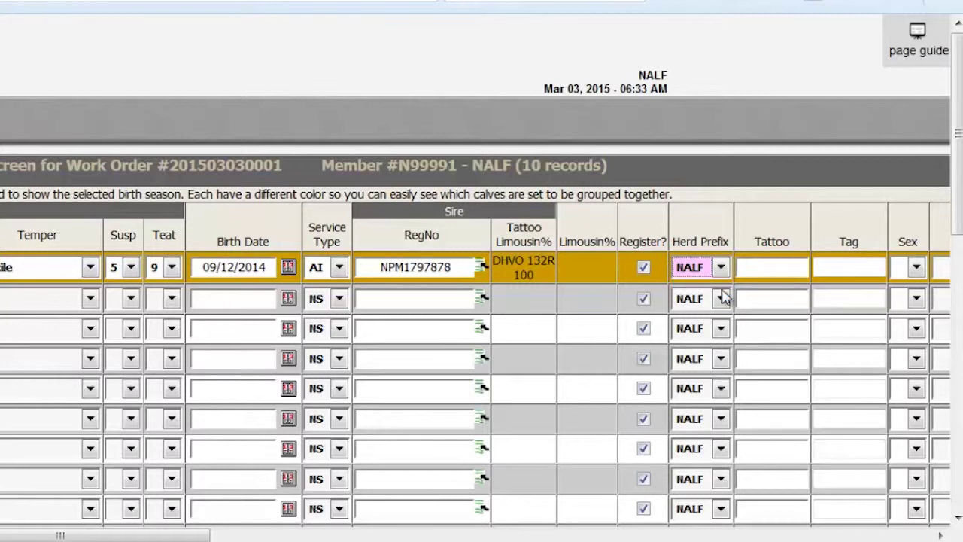
pyautogui.press('Tab')
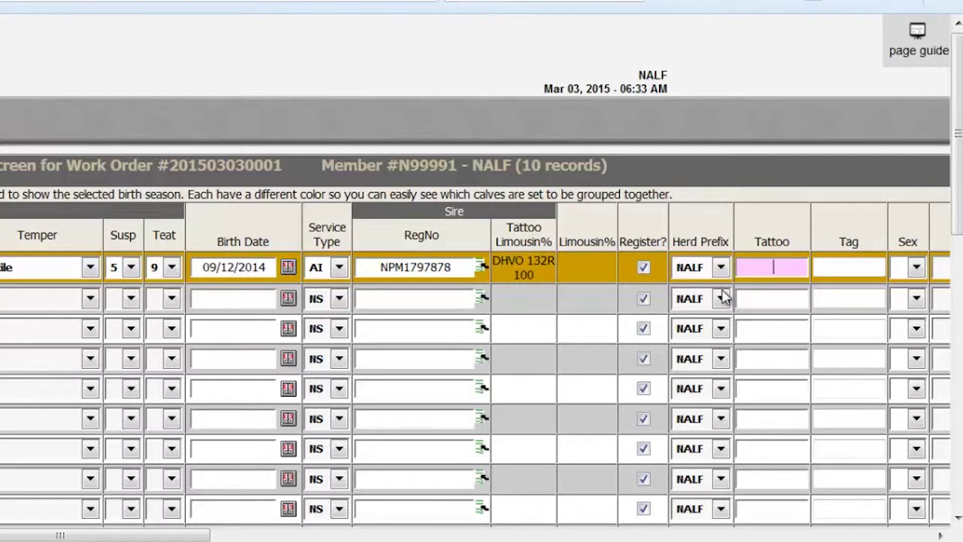
# Enter tattoo 051B and tag 051 for the first calf.
pyautogui.write('051')
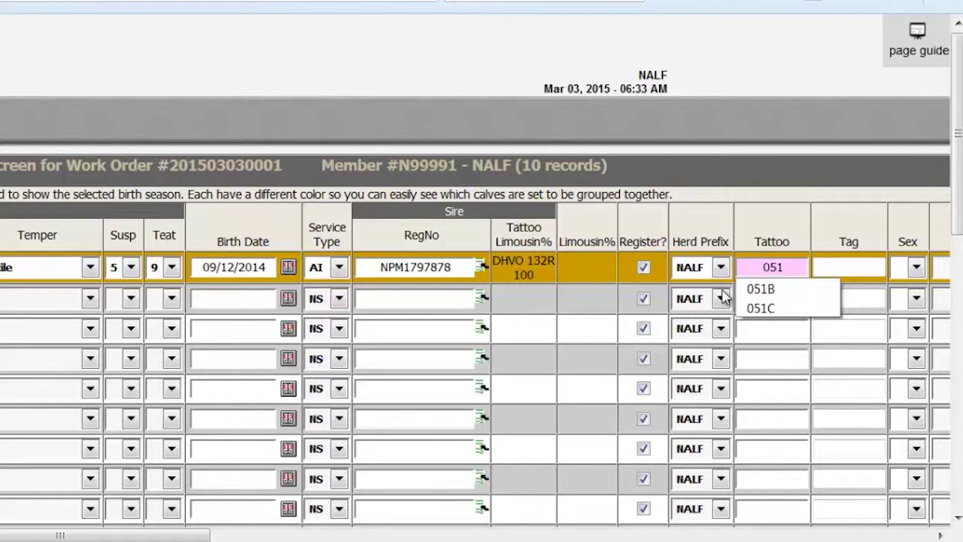
pyautogui.write('b')
pyautogui.press('BackSpace')
pyautogui.write('B')
pyautogui.press('Tab')
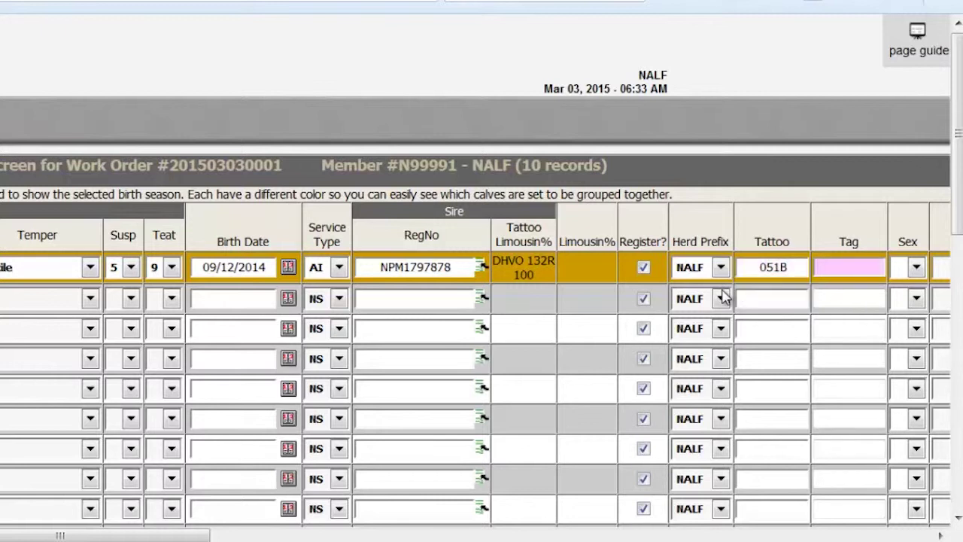
pyautogui.write('051')
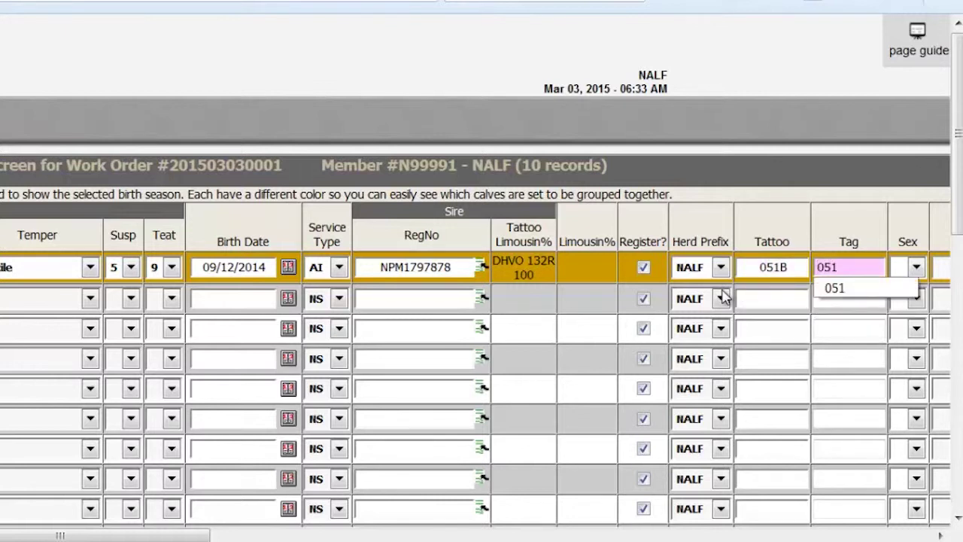
pyautogui.press('Tab')
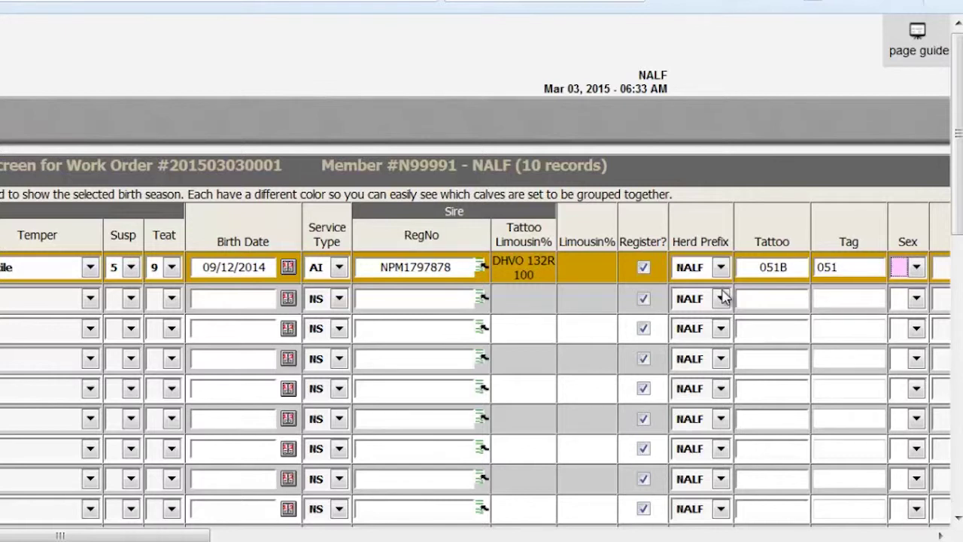
# Set the first calf's sex to B and its H/P/S status to Polled.
pyautogui.press('b')
pyautogui.press('c')
pyautogui.press('b')
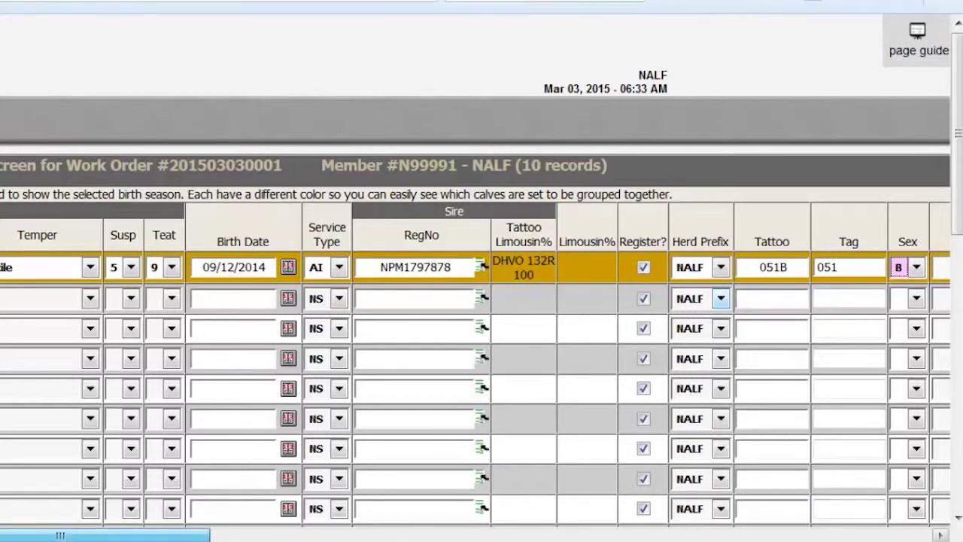
pyautogui.moveTo(75, 534); pyautogui.dragTo(275, 535)
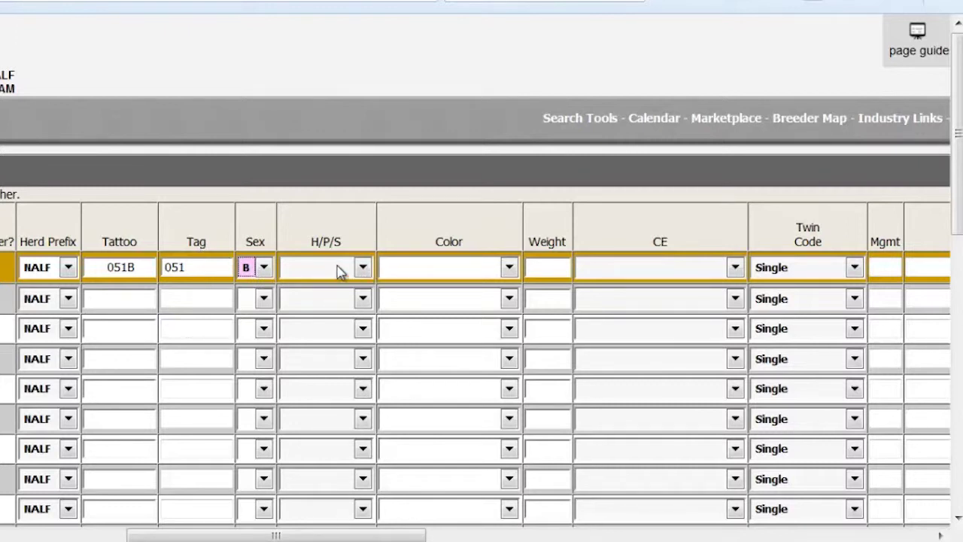
pyautogui.click(362, 267)
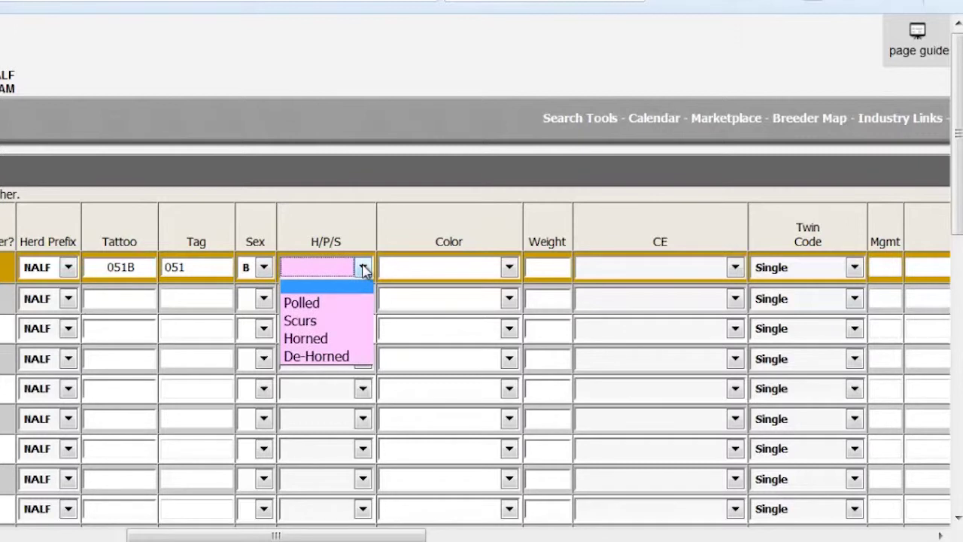
pyautogui.click(350, 303)
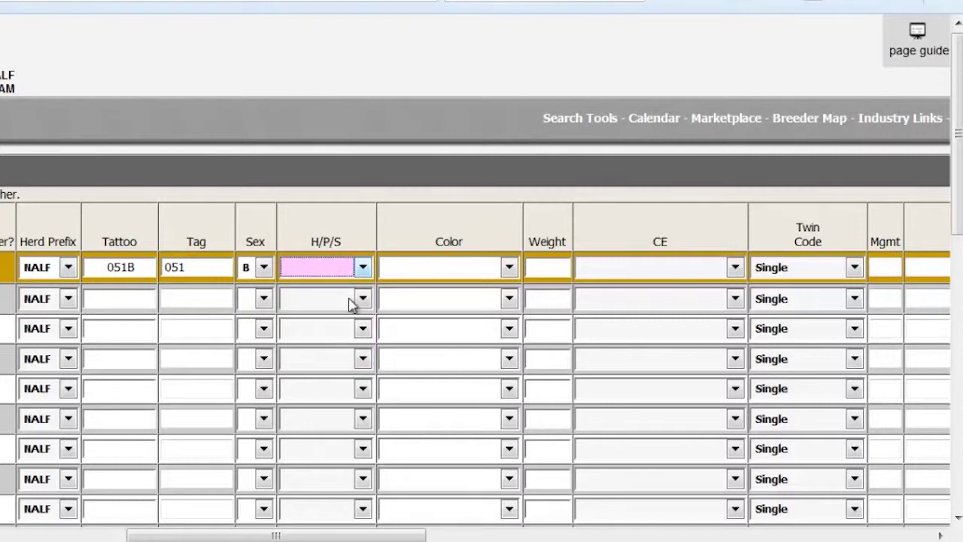
# Set the first calf's color to Black and its weight to 76.
pyautogui.click(510, 269)
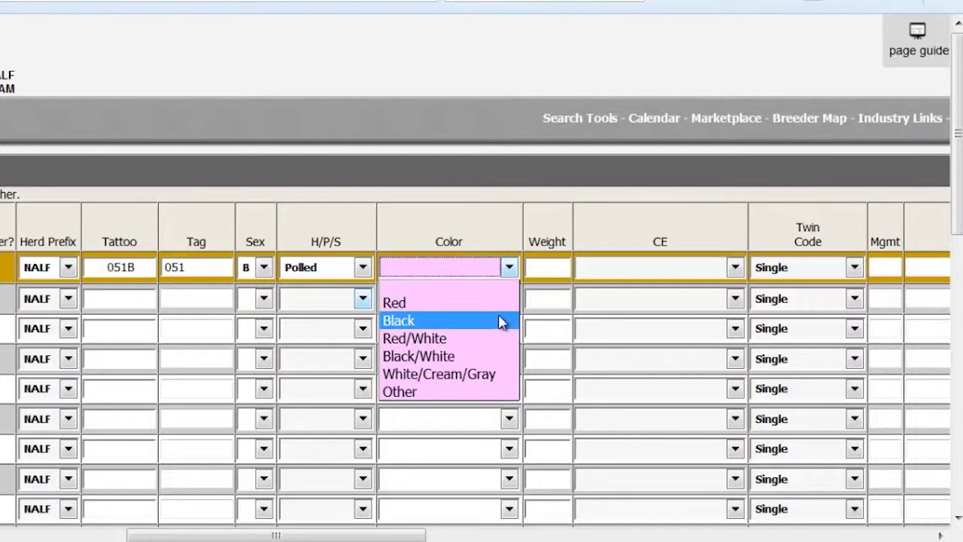
pyautogui.click(472, 271)
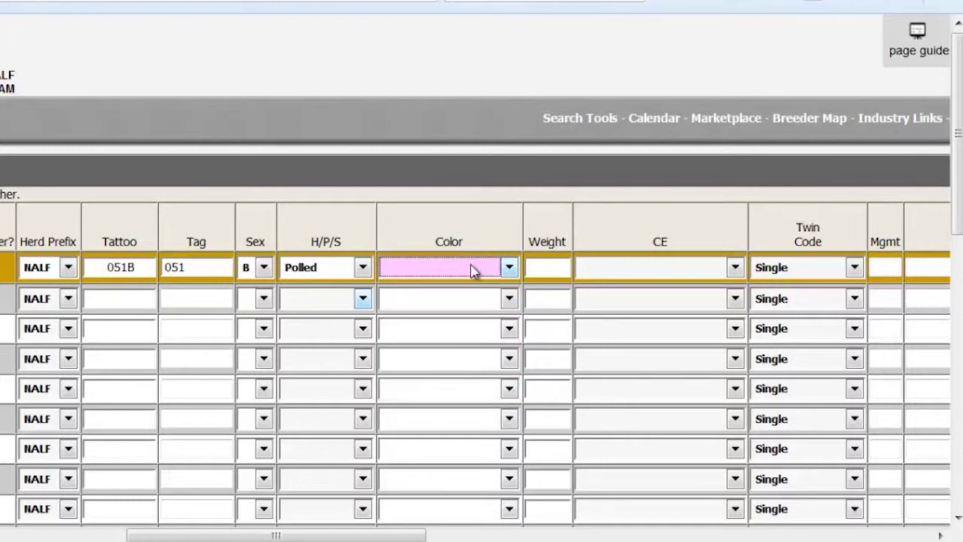
pyautogui.press('Down')
pyautogui.press('Down')
pyautogui.press('Tab')
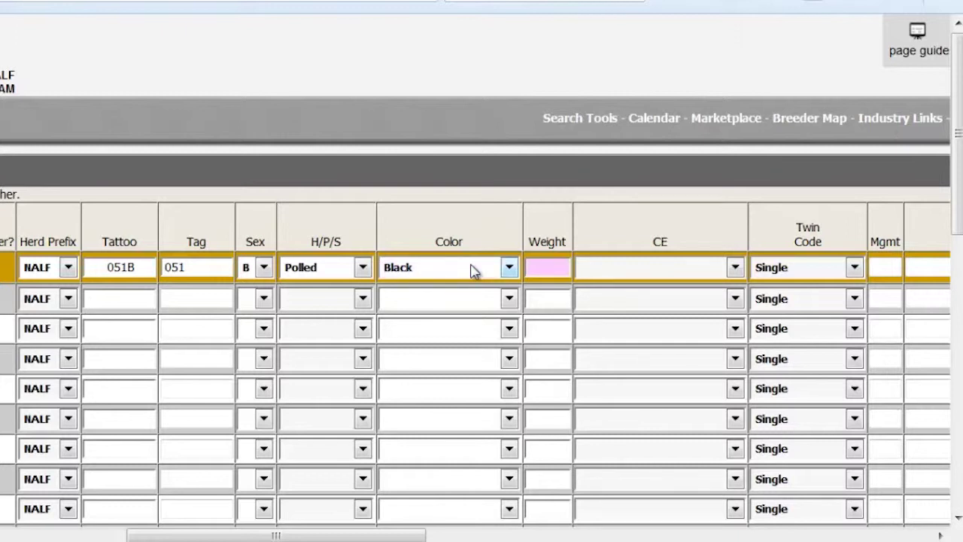
pyautogui.write('76')
pyautogui.press('Tab')
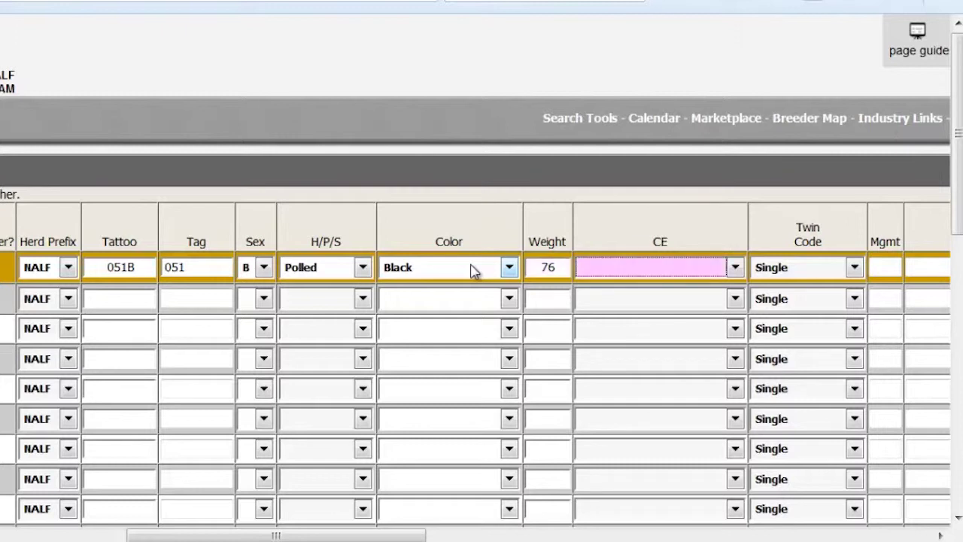
# Go through the first calf's CE options and set the value to Unassisted/Unobserved.
pyautogui.click(736, 273)
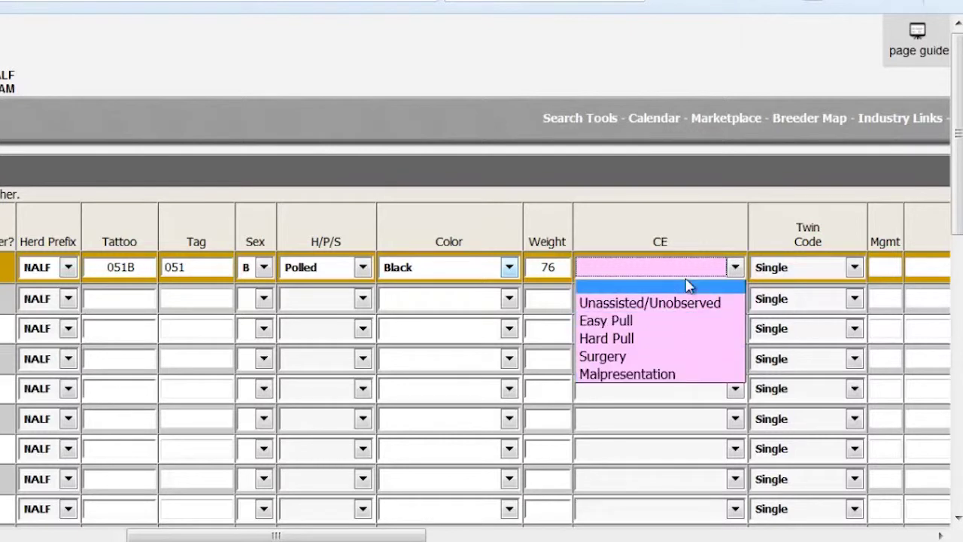
pyautogui.press('Down')
pyautogui.press('Down')
pyautogui.press('Down')
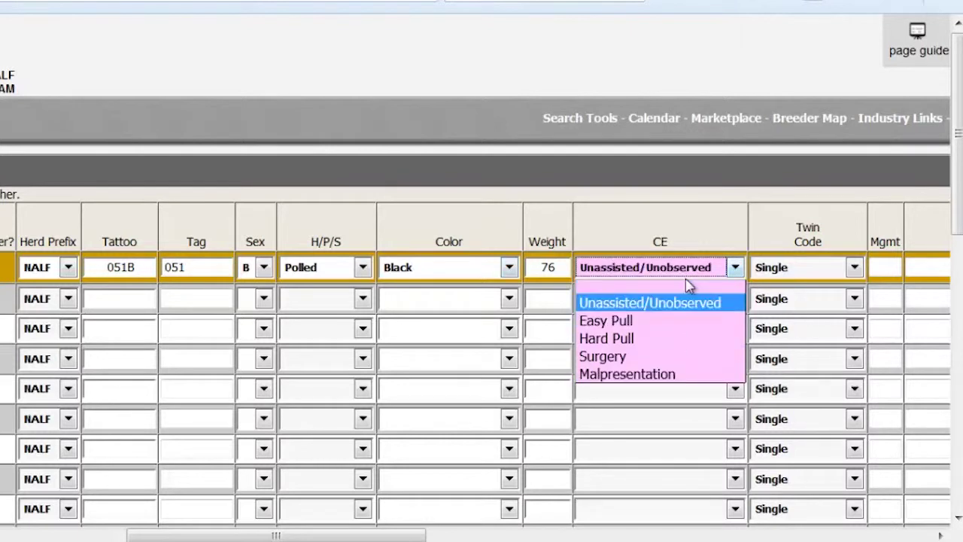
pyautogui.press('Down')
pyautogui.press('Down')
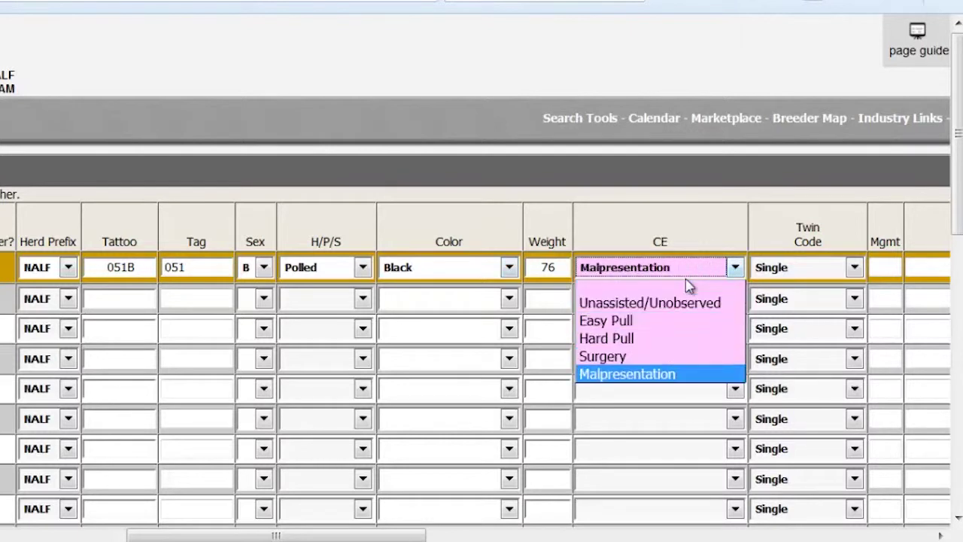
pyautogui.press('Up')
pyautogui.press('Up')
pyautogui.press('Up')
pyautogui.press('Up')
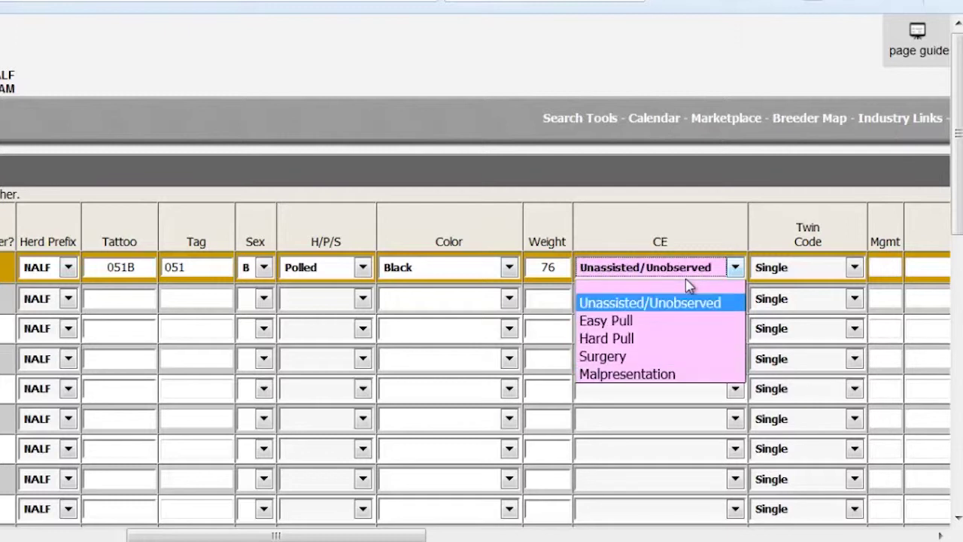
pyautogui.press('Tab')
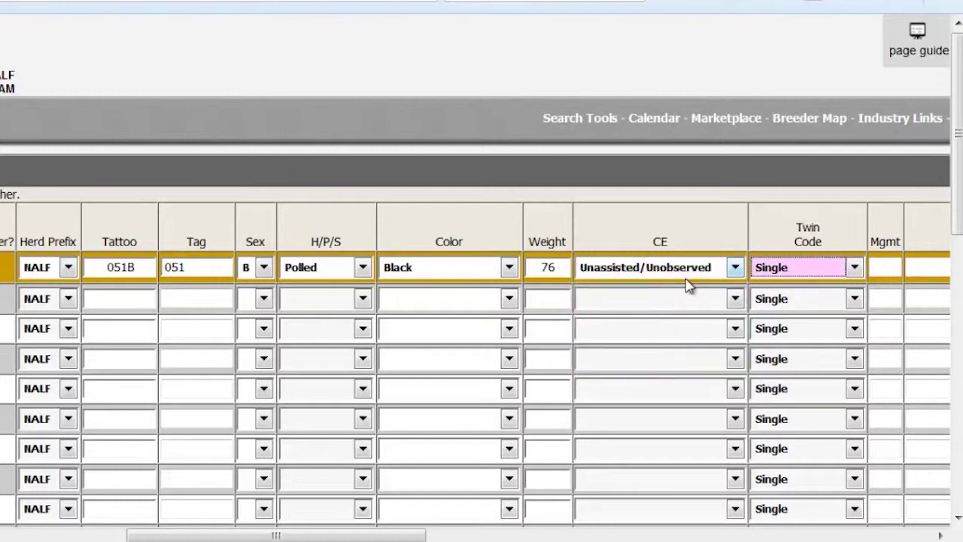
# Try the twin codes Twin to Heifer and Multiple for the first calf, then return the code to Single.
pyautogui.press('Down')
pyautogui.press('Down')
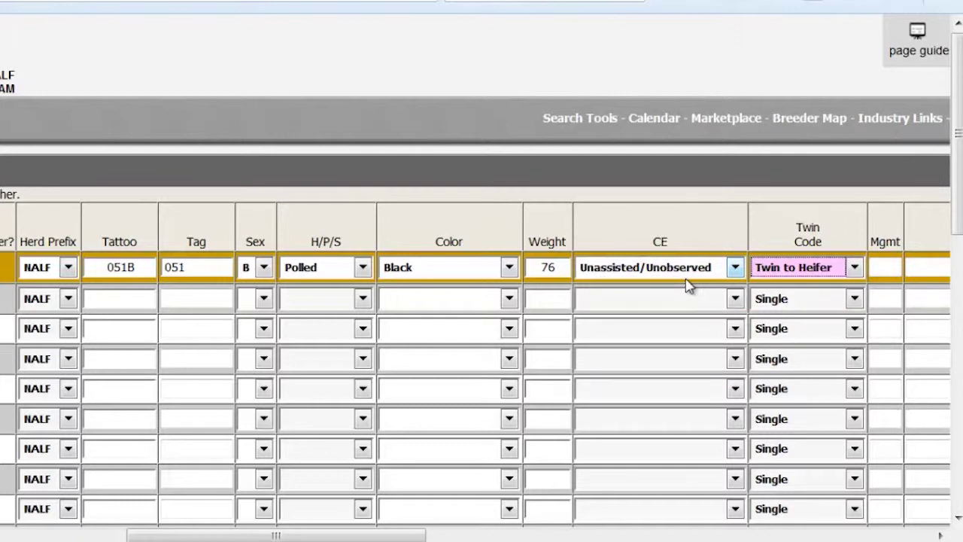
pyautogui.press('Down')
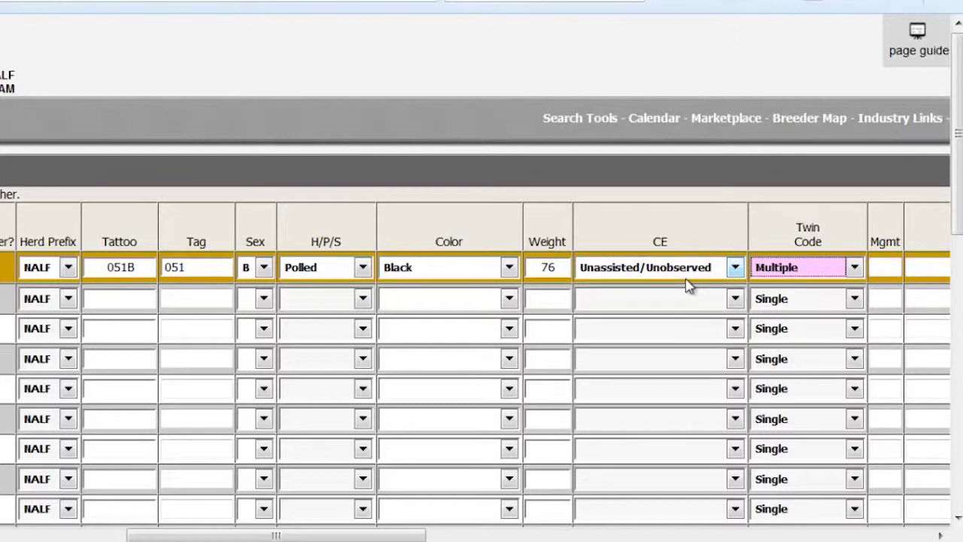
pyautogui.press('Up')
pyautogui.press('Up')
pyautogui.press('Up')
pyautogui.press('Tab')
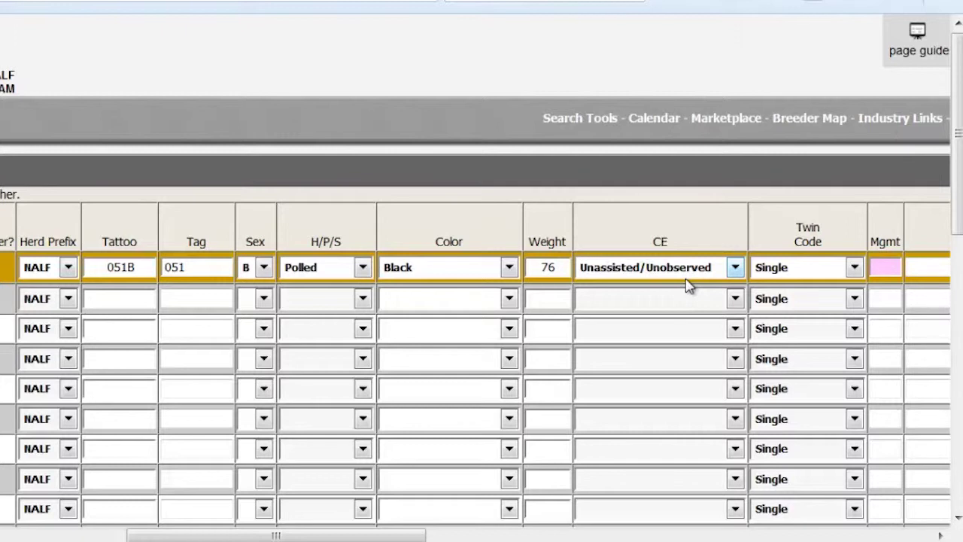
# Leave the first calf's management code blank and enter NALF EXAMPLE 052B as its name.
pyautogui.press('Tab')
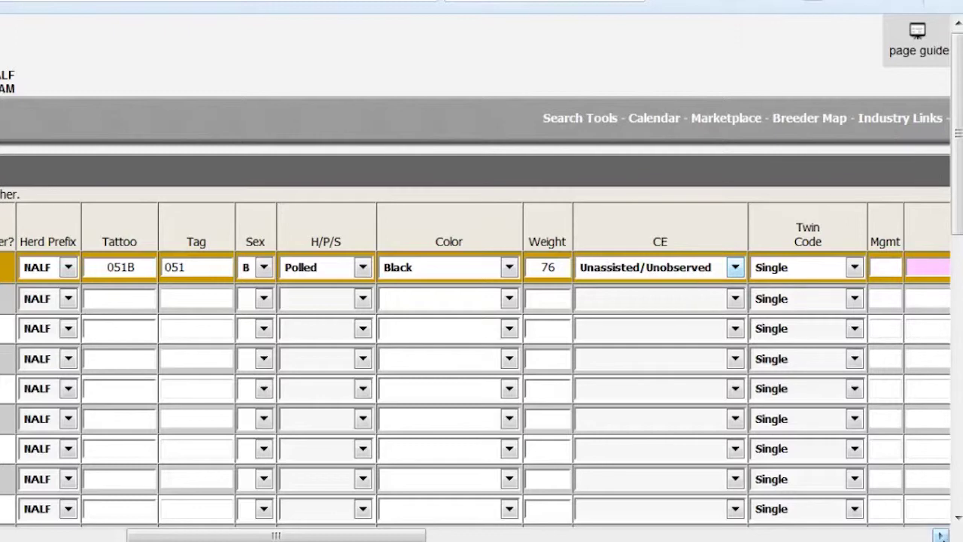
pyautogui.click(940, 535)
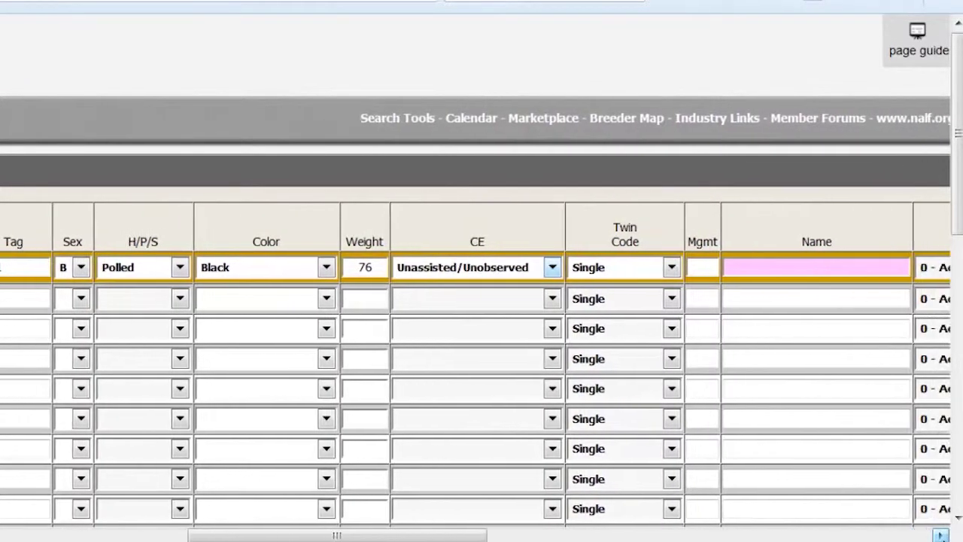
pyautogui.write('n')
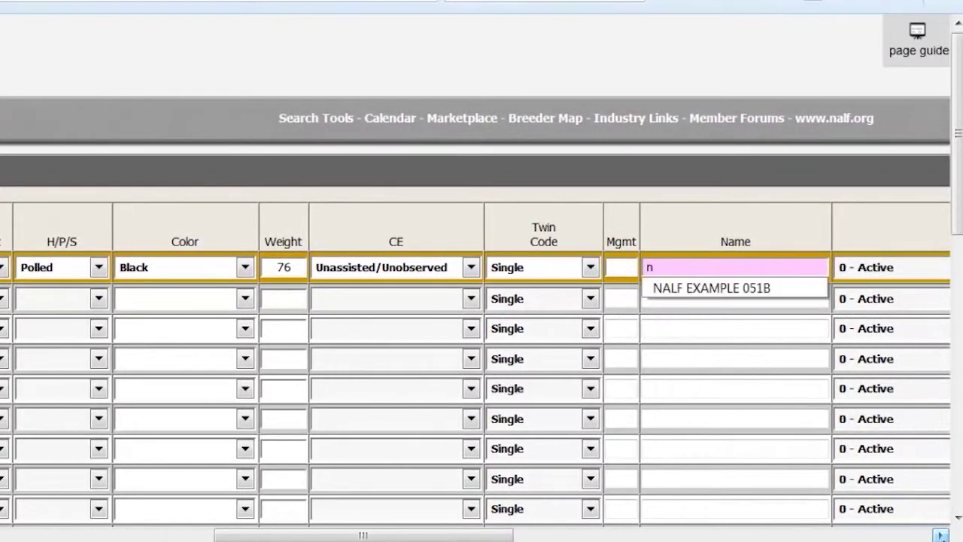
pyautogui.write('alf EXAMPLE 052B')
# Review the disposal options for the first calf and close the list with 0 - Active still selected.
pyautogui.hscroll(10, 940, 534)
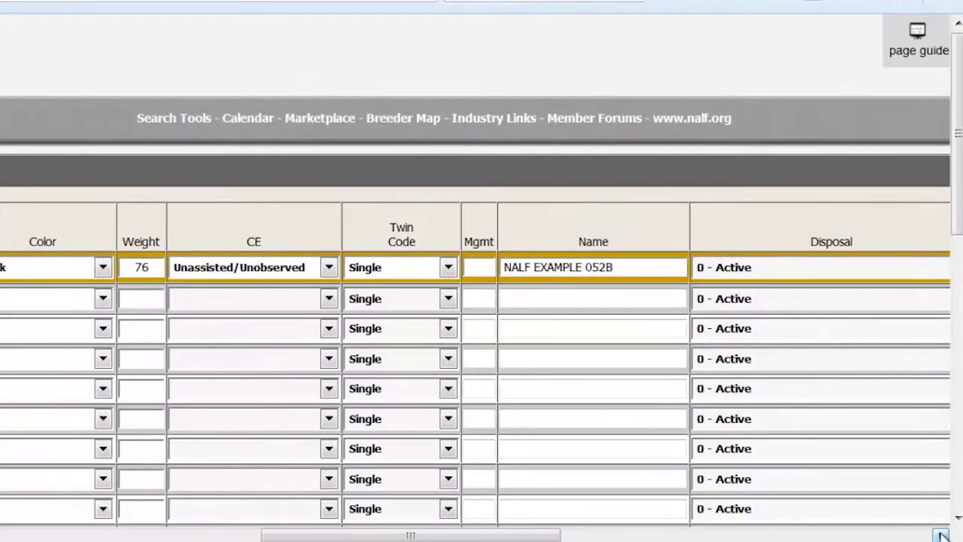
pyautogui.hscroll(4, 940, 535)
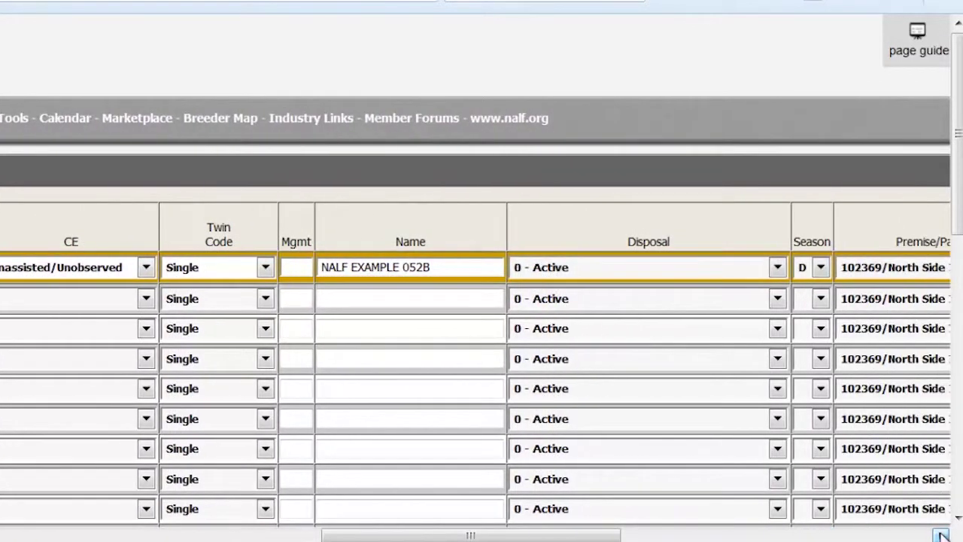
pyautogui.hscroll(4, 940, 534)
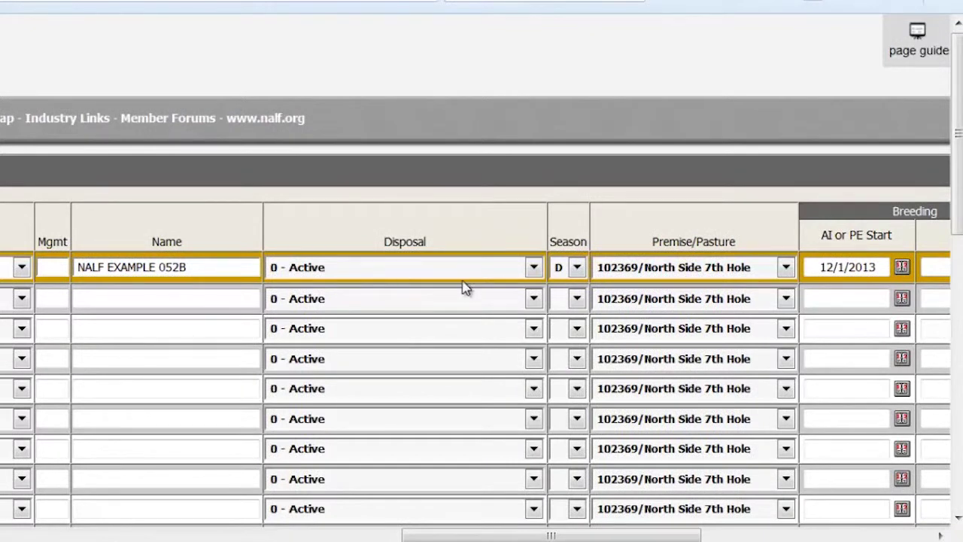
pyautogui.click(536, 268)
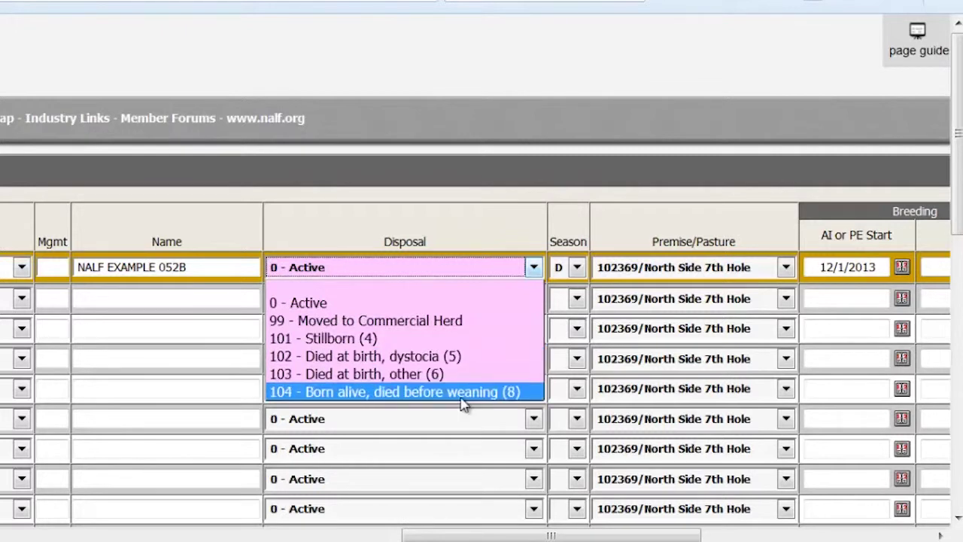
pyautogui.click(495, 271)
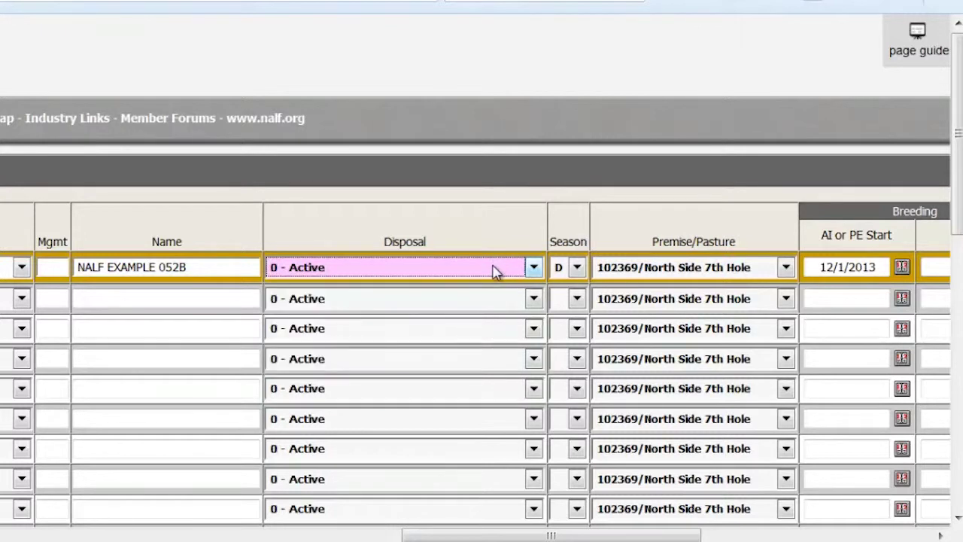
# Clear the first calf's season and select D again.
pyautogui.click(575, 269)
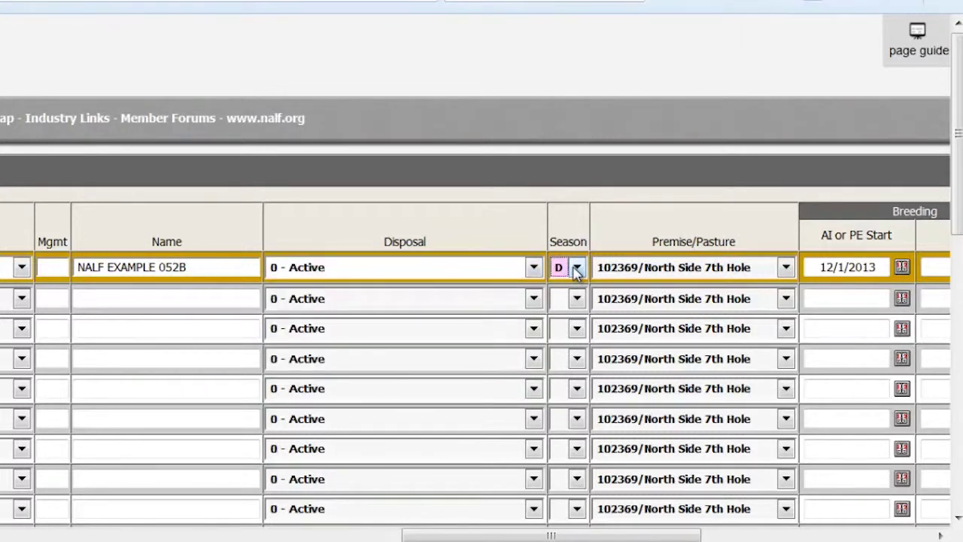
pyautogui.click(577, 270)
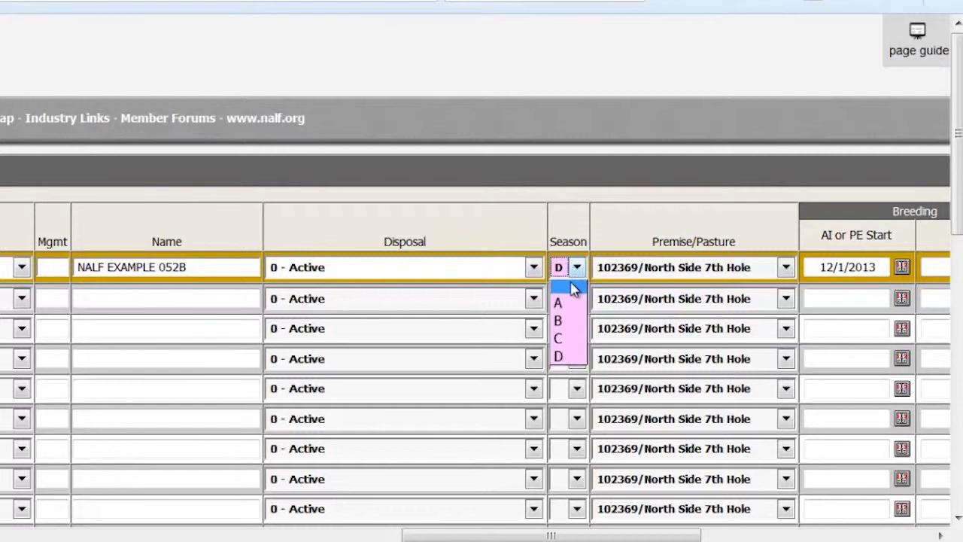
pyautogui.click(573, 287)
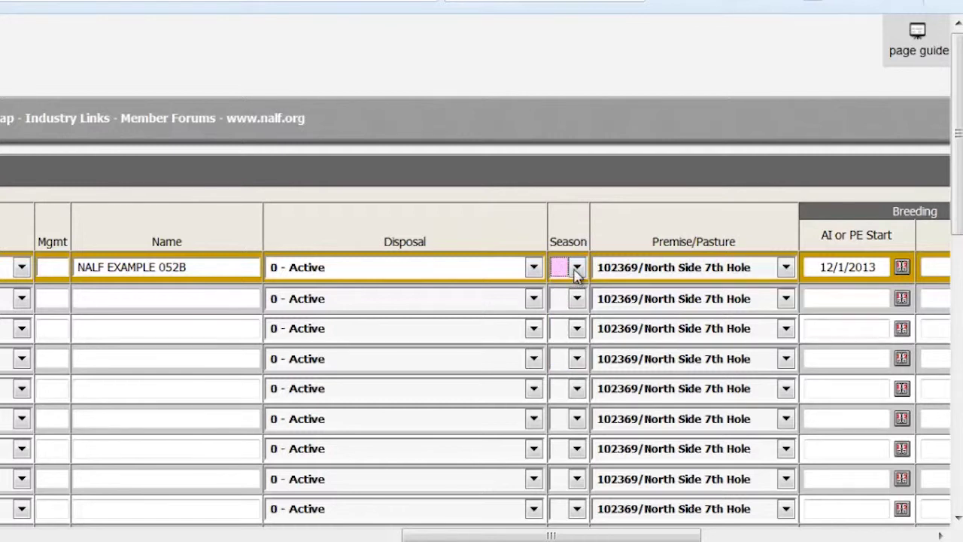
pyautogui.click(576, 273)
pyautogui.click(571, 356)
pyautogui.press('Tab')
pyautogui.press('Tab')
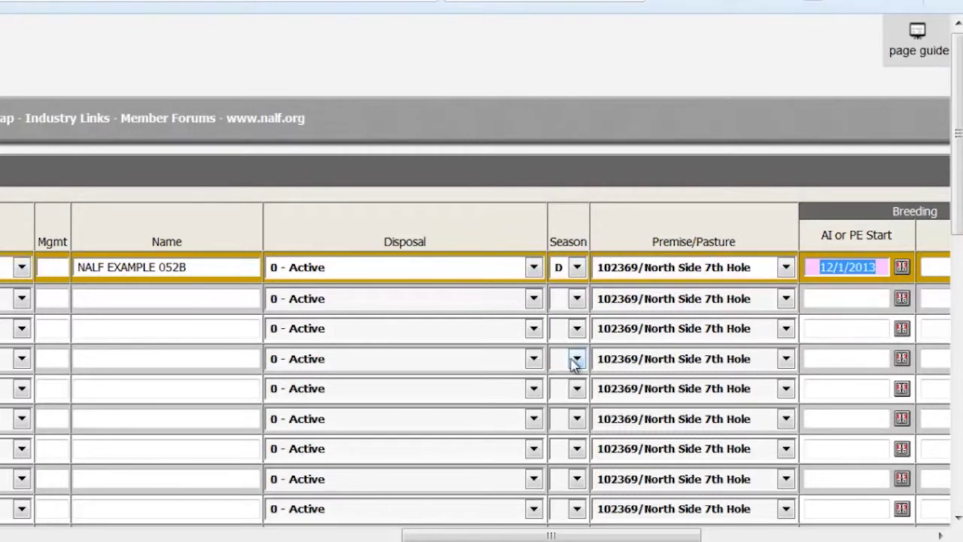
# View the calendar for the first calf's AI or PE start date and close it without choosing a date.
pyautogui.moveTo(940, 535); pyautogui.dragTo(941, 535)
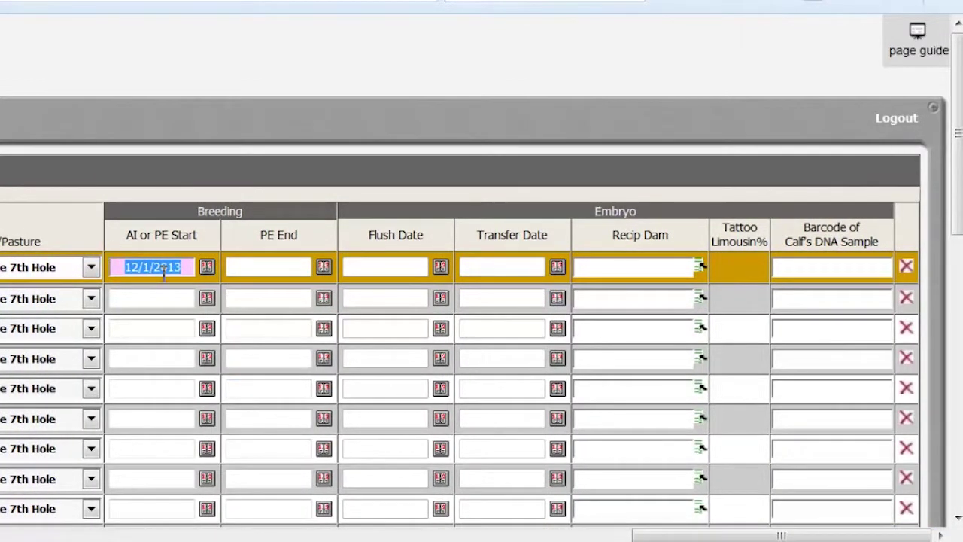
pyautogui.click(206, 268)
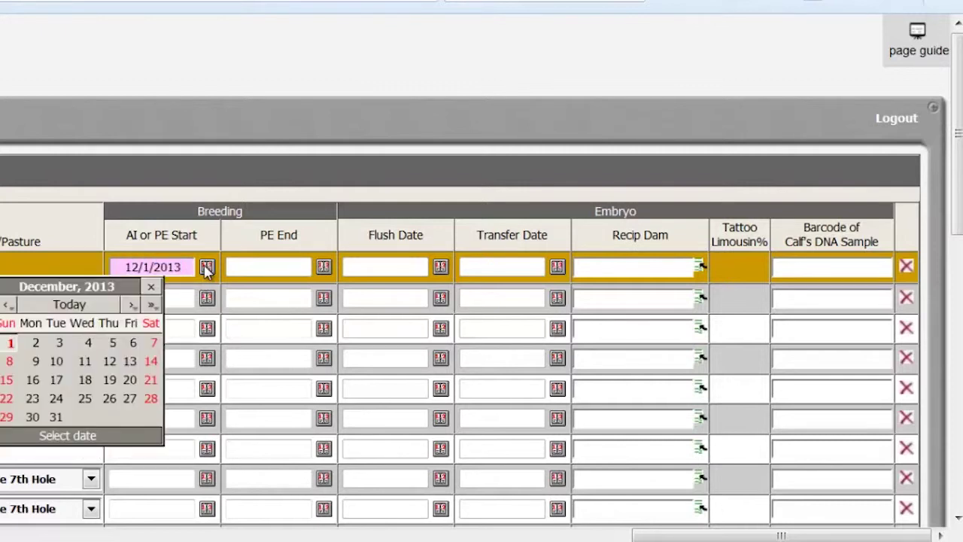
pyautogui.click(152, 287)
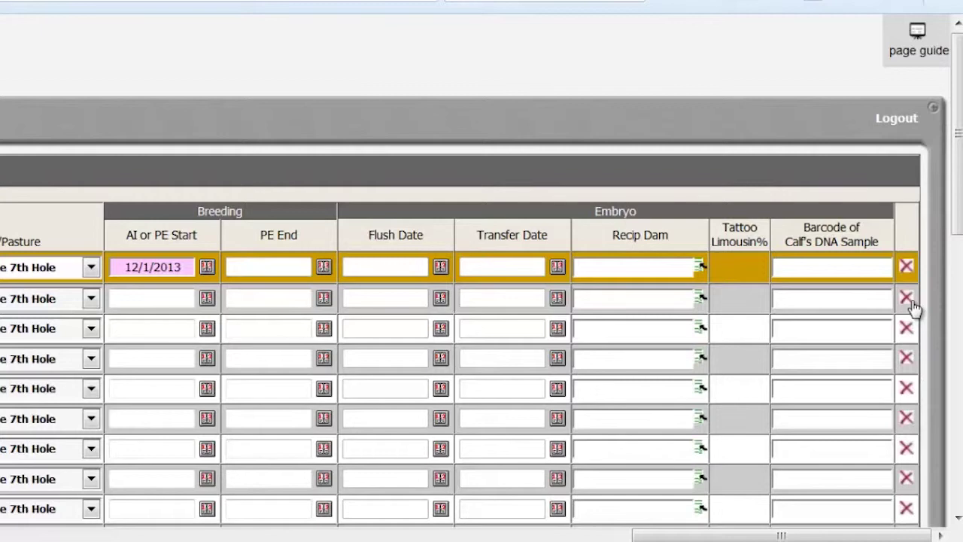
pyautogui.moveTo(957, 136); pyautogui.dragTo(957, 285)
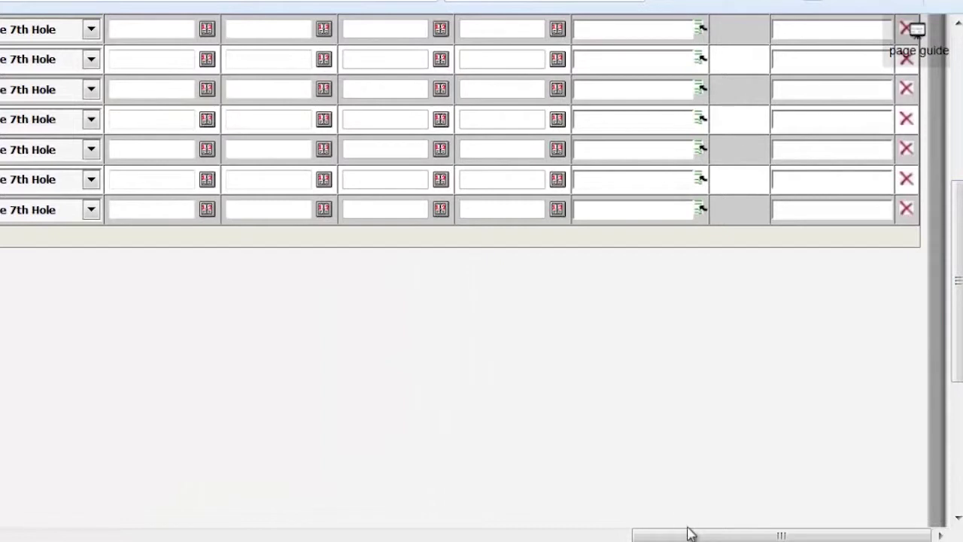
pyautogui.moveTo(690, 532); pyautogui.dragTo(278, 534)
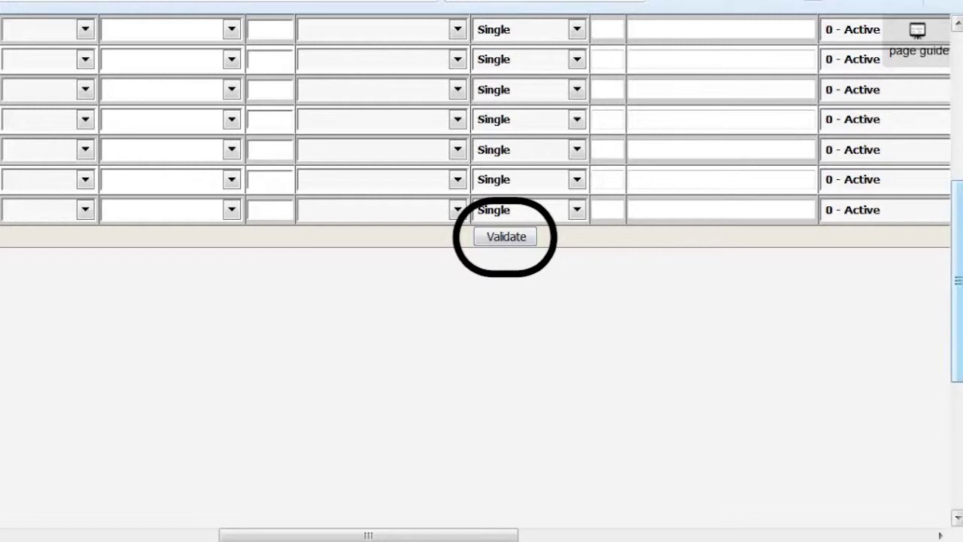
pyautogui.scroll(3, 958, 250)
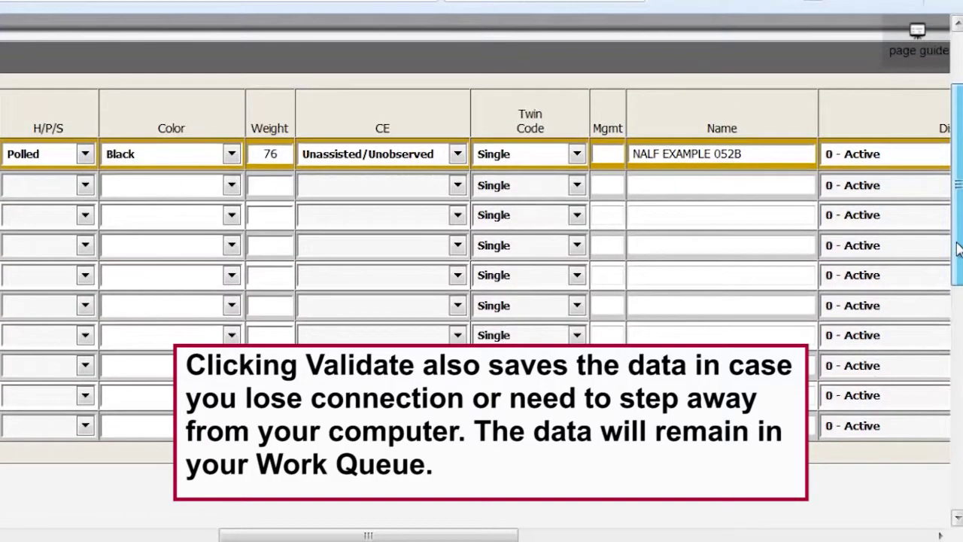
pyautogui.moveTo(362, 534); pyautogui.dragTo(131, 536)
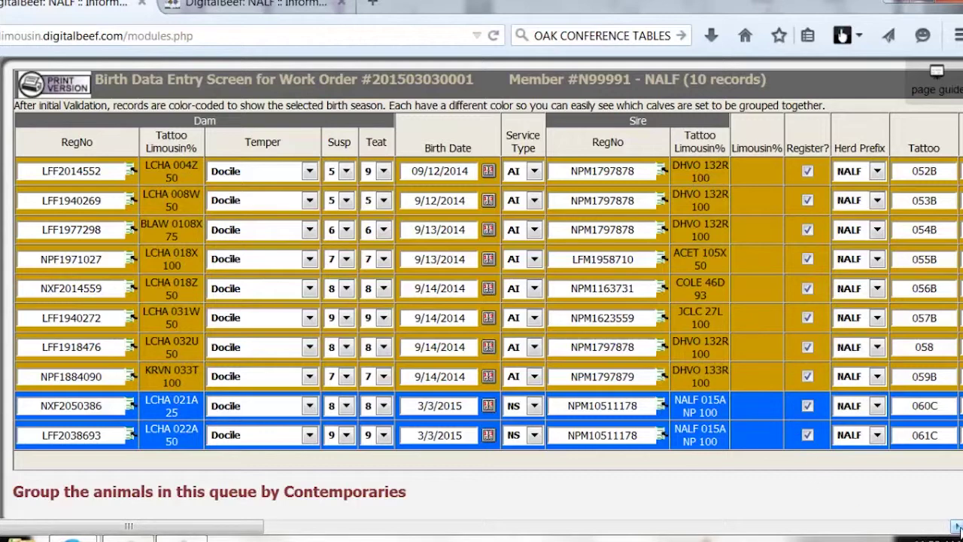
# Validate the work order's ten birth records and review the validation results row by row.
pyautogui.moveTo(957, 526); pyautogui.dragTo(957, 527)
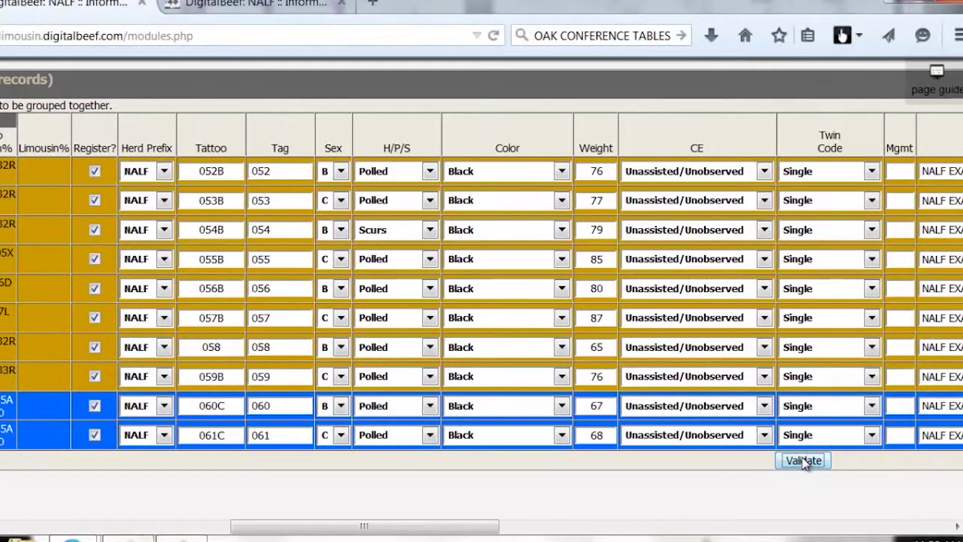
pyautogui.click(803, 460)
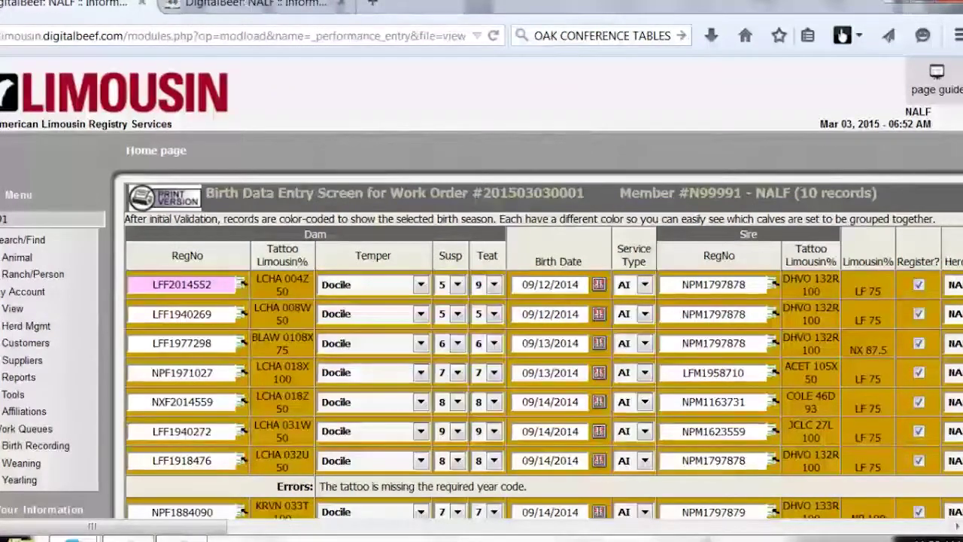
pyautogui.press('pagedown')
pyautogui.press('Up')
pyautogui.press('Up')
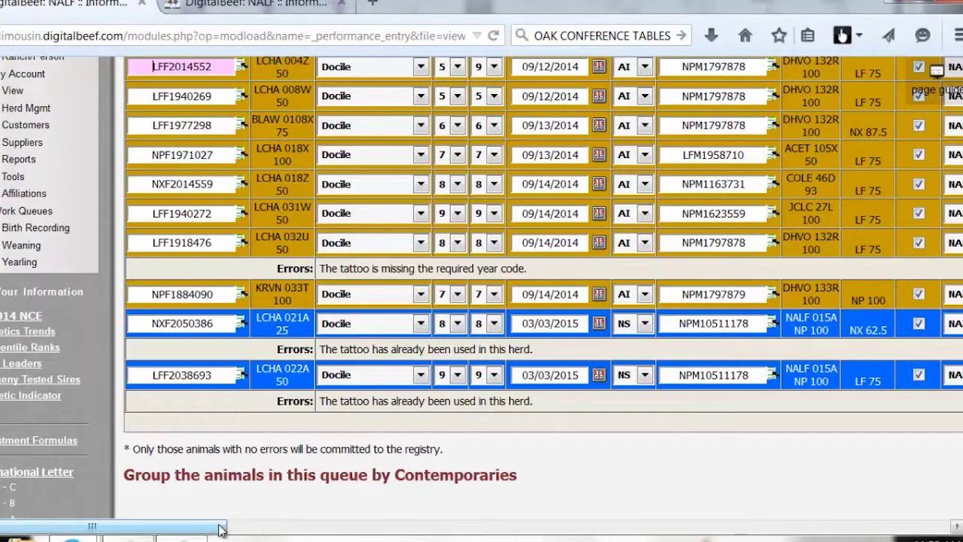
# Add the year code to the tattoo of the calf tagged 058, making it 058B.
pyautogui.moveTo(226, 526); pyautogui.dragTo(468, 526)
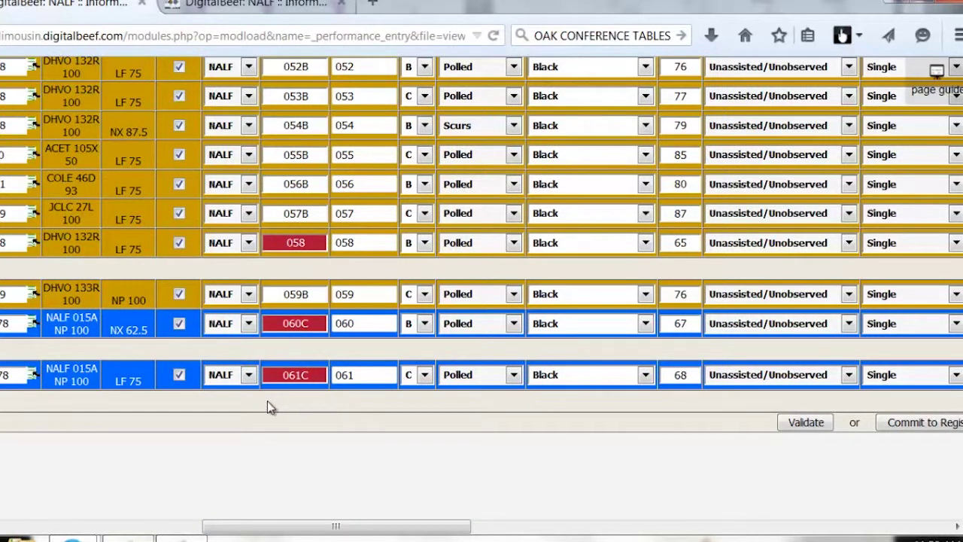
pyautogui.click(322, 250)
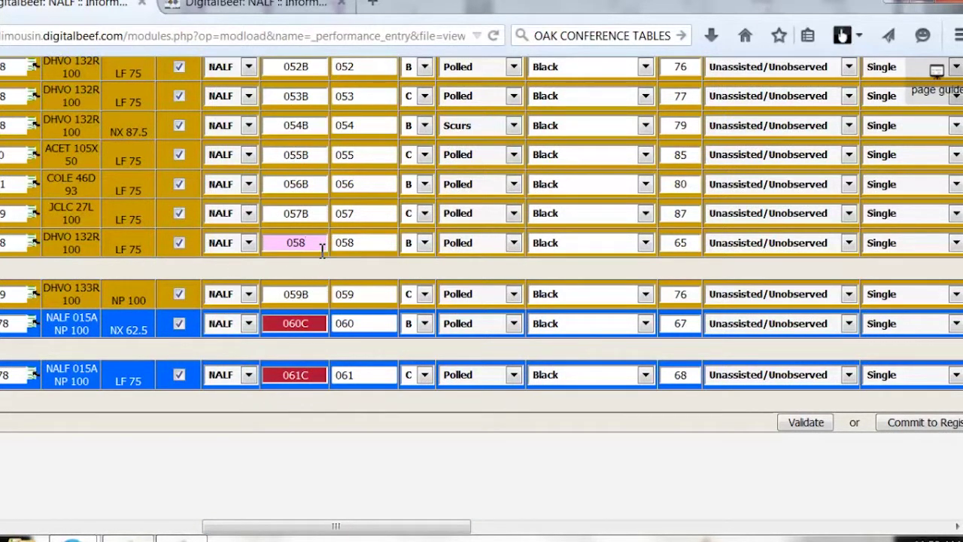
pyautogui.write('B')
# Set the tattoos of the last two calves, born 03/03/2015, to 100C and 101C.
pyautogui.click(303, 323)
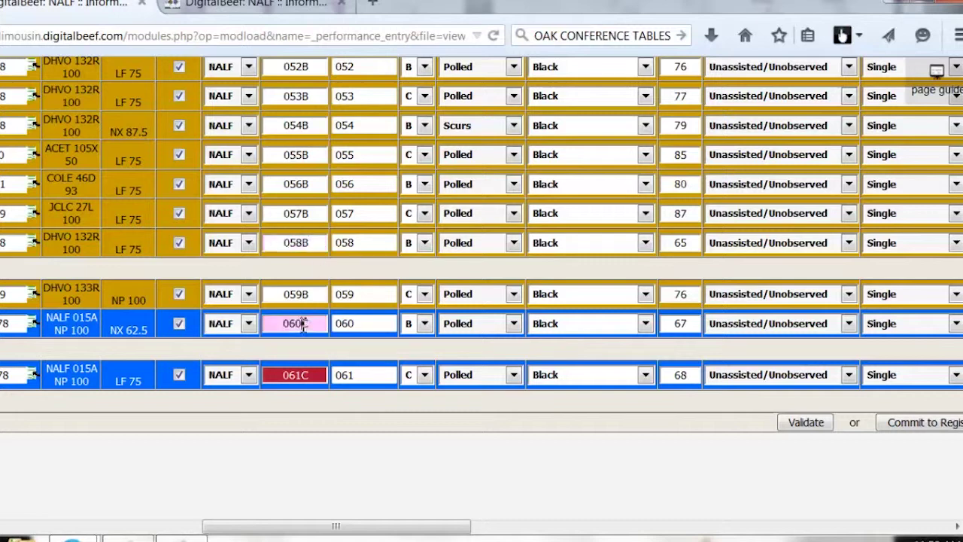
pyautogui.press('BackSpace')
pyautogui.press('BackSpace')
pyautogui.write('100')
pyautogui.click(306, 376)
pyautogui.press('BackSpace')
pyautogui.press('BackSpace')
pyautogui.press('BackSpace')
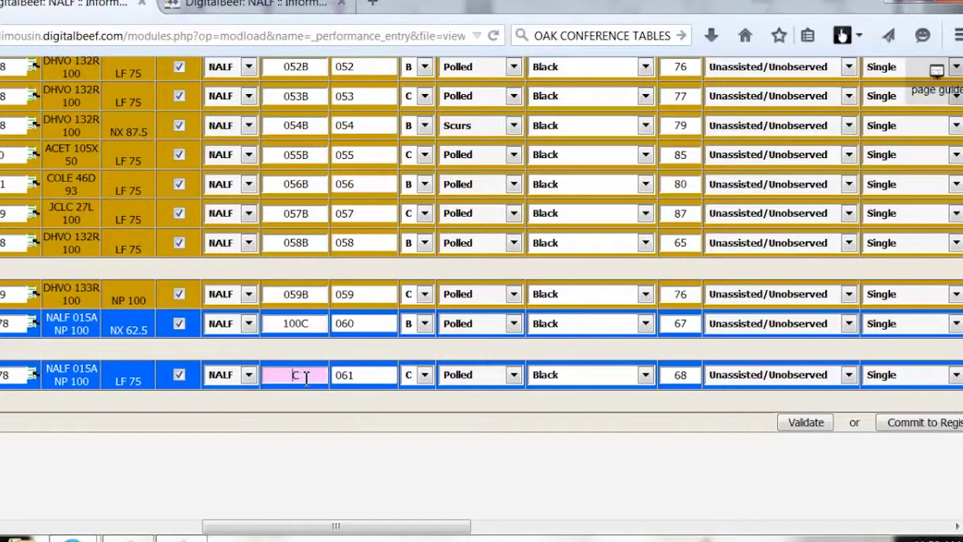
pyautogui.write('101')
# Set the tags of the last two calves to 100 and 101.
pyautogui.click(358, 324)
pyautogui.press('BackSpace')
pyautogui.press('BackSpace')
pyautogui.press('BackSpace')
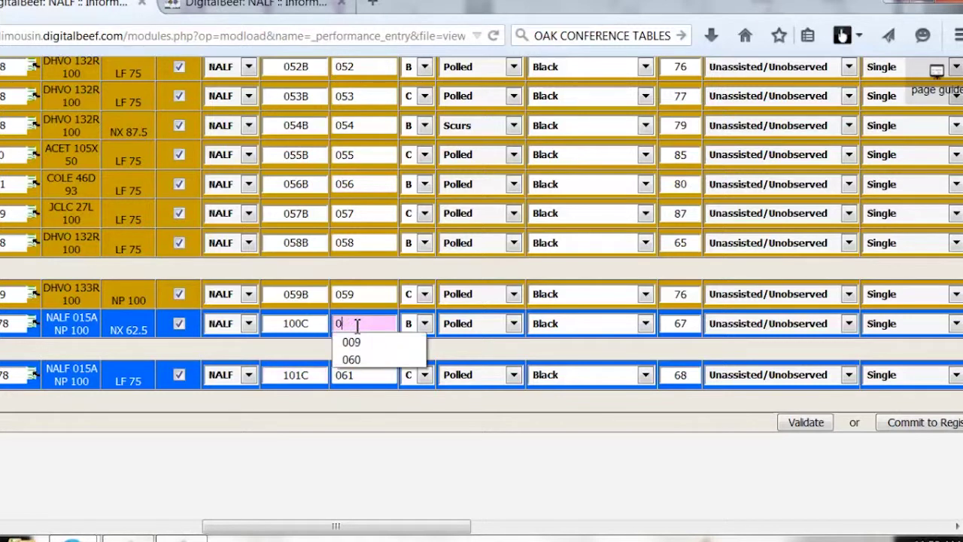
pyautogui.write('100')
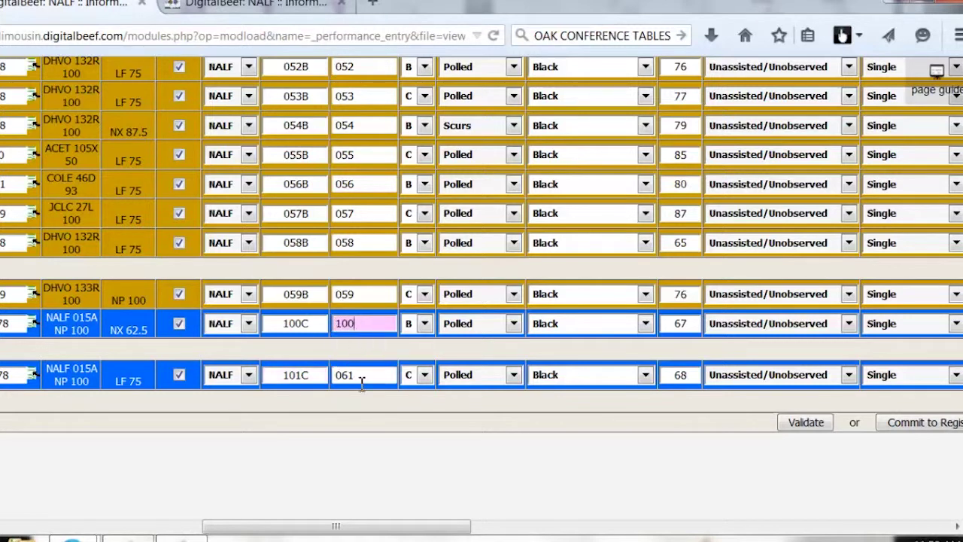
pyautogui.click(361, 376)
pyautogui.press('BackSpace')
pyautogui.press('BackSpace')
pyautogui.press('BackSpace')
pyautogui.write('101')
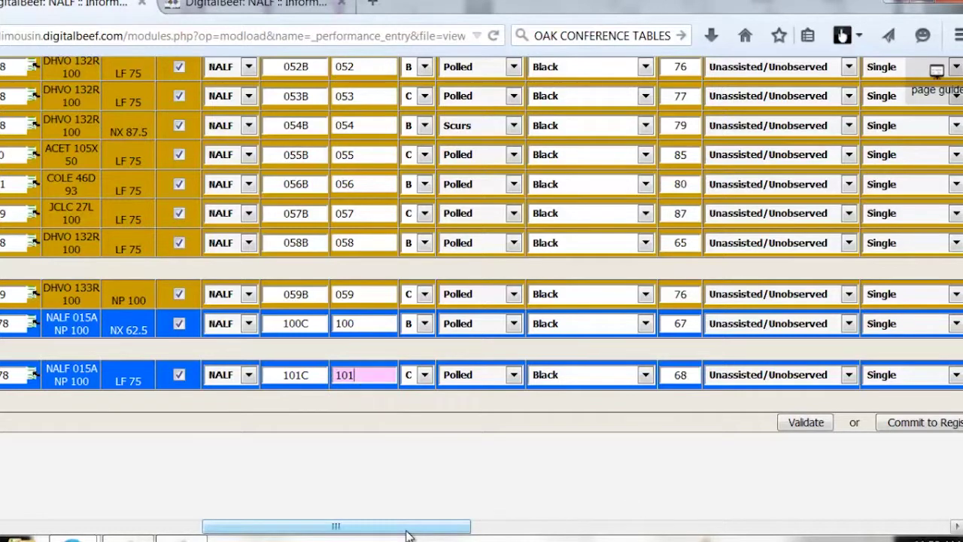
# Rename the last two calves as NALF EXAMPLE 100B and NALF EXAMPLE 101B.
pyautogui.moveTo(406, 535); pyautogui.dragTo(554, 534)
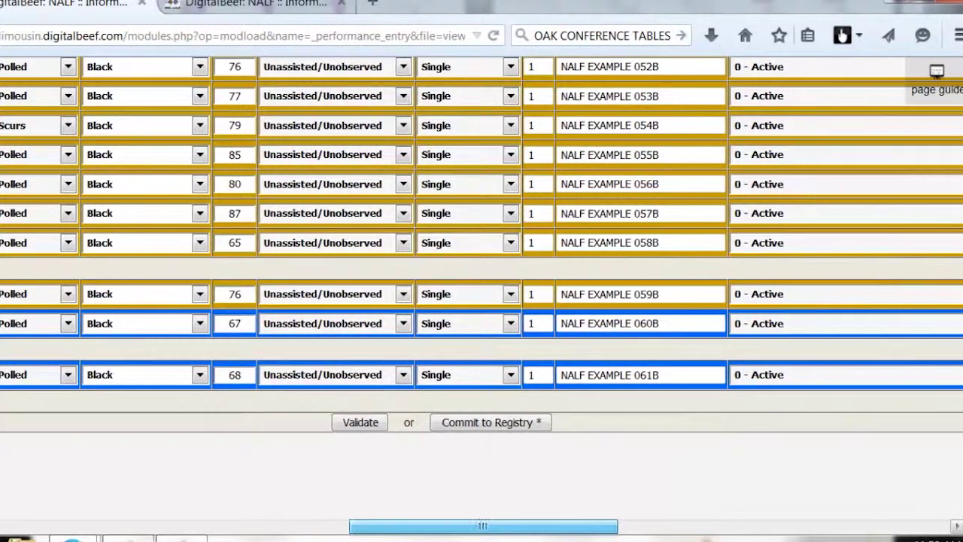
pyautogui.click(654, 324)
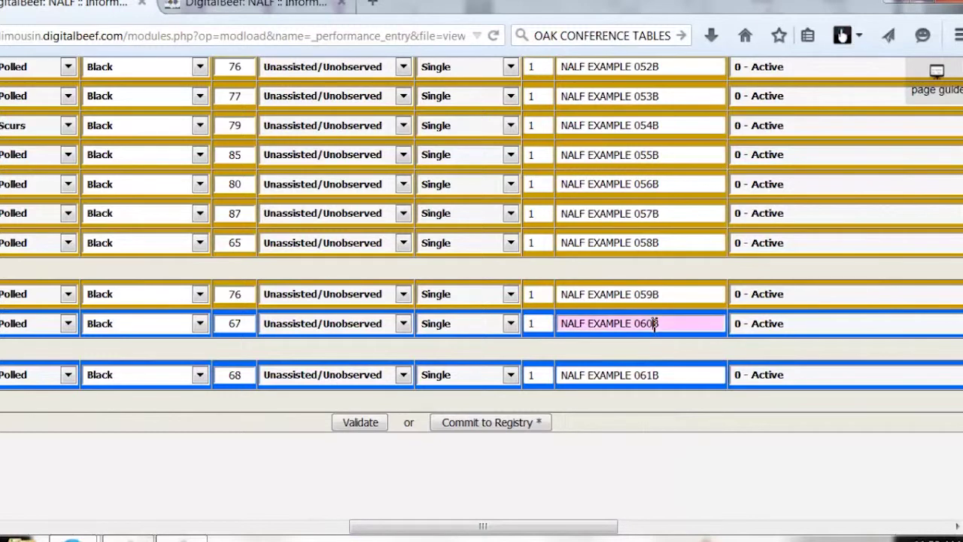
pyautogui.press('BackSpace')
pyautogui.press('BackSpace')
pyautogui.write('100')
pyautogui.click(650, 375)
pyautogui.press('BackSpace')
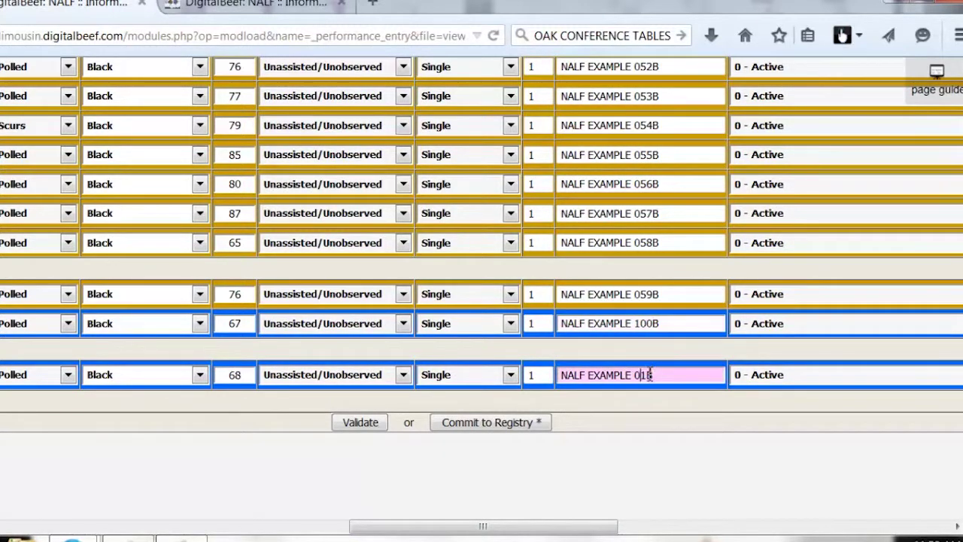
pyautogui.press('BackSpace')
pyautogui.write('01')
# Validate the corrected birth records again and commit all ten animals to the registry.
pyautogui.click(366, 425)
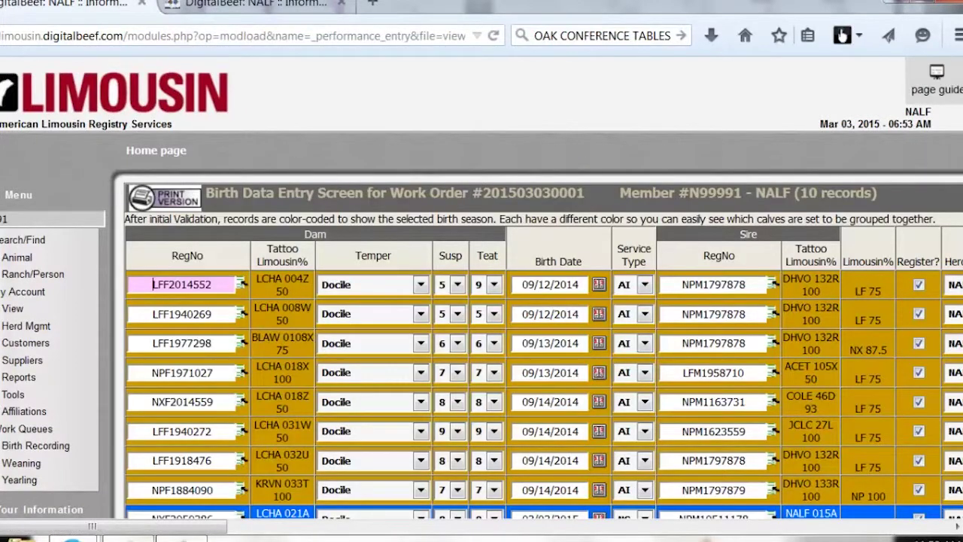
pyautogui.scroll(-5, 936, 70)
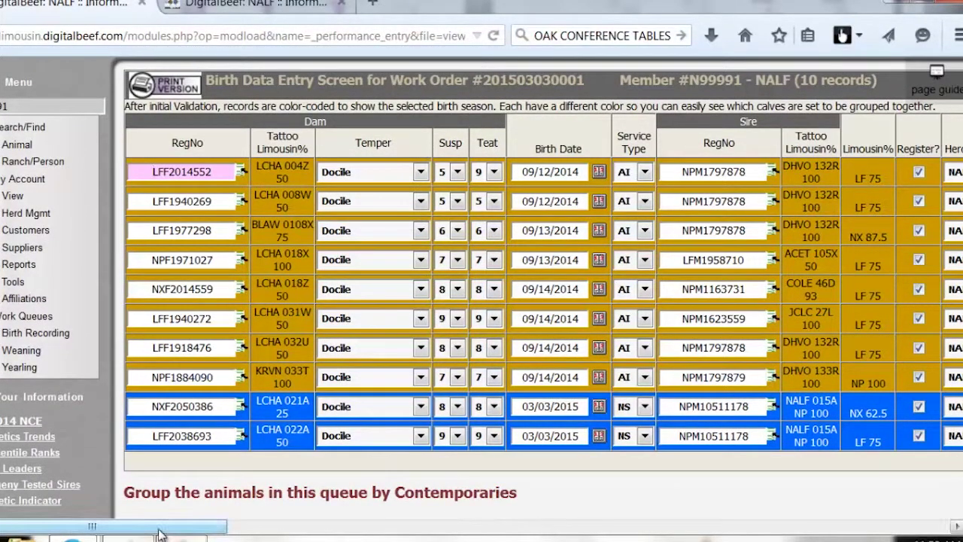
pyautogui.moveTo(160, 532); pyautogui.dragTo(534, 533)
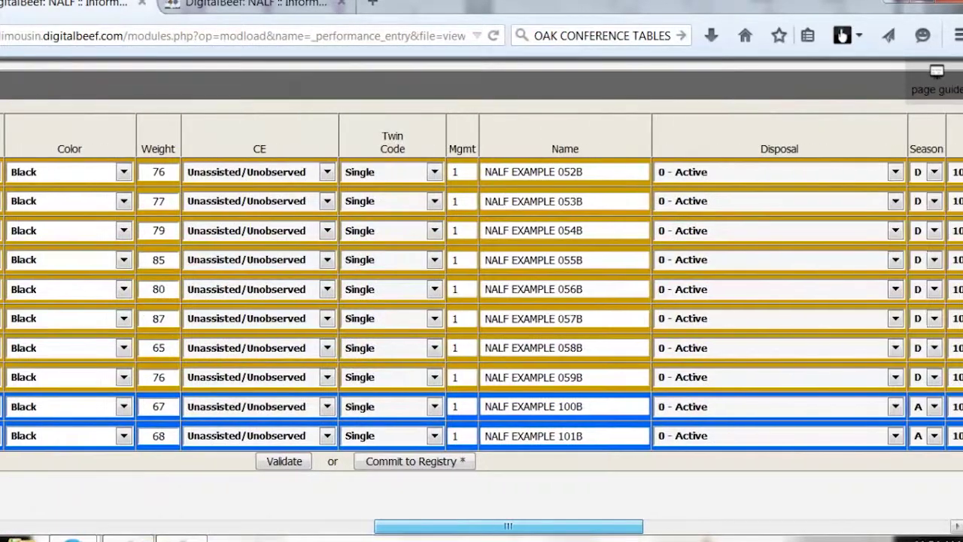
pyautogui.click(449, 462)
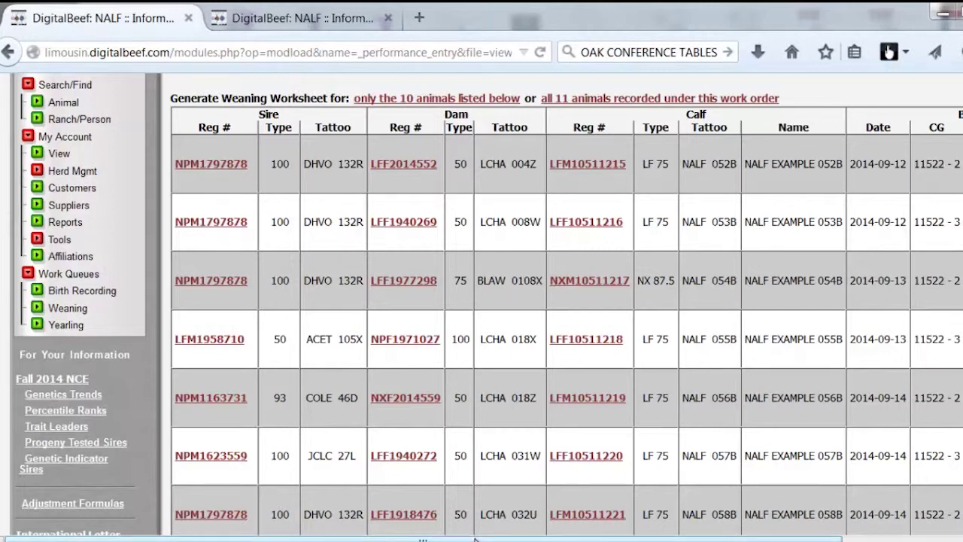
# Generate a weaning worksheet for only the 10 animals listed.
pyautogui.moveTo(474, 538); pyautogui.dragTo(628, 539)
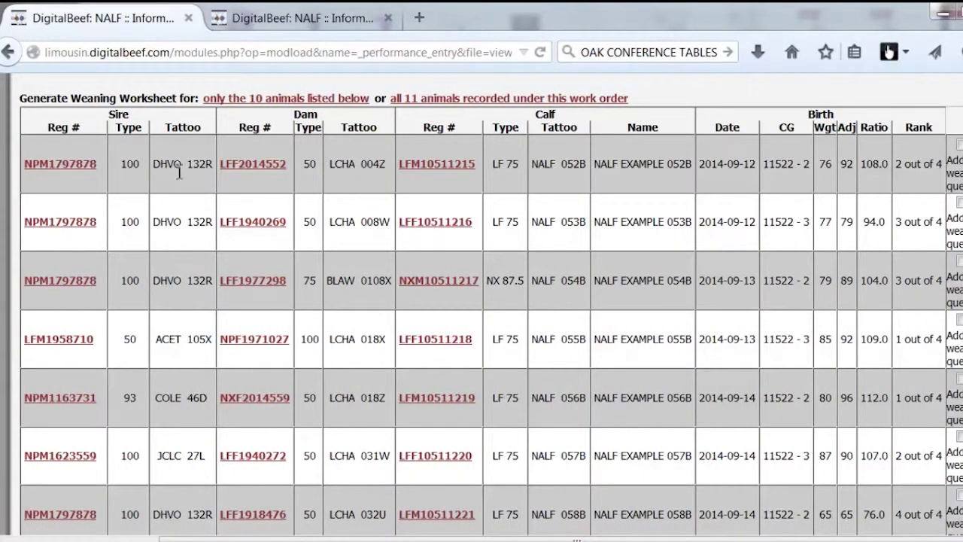
pyautogui.click(223, 101)
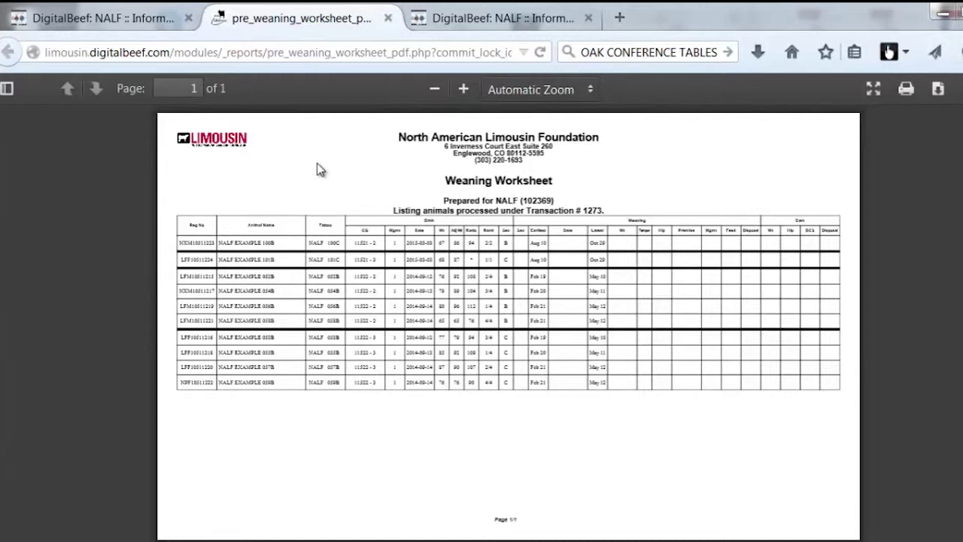
# Return to the committed calves list and check which animals offer the option to be added to the weaning queue.
pyautogui.click(74, 13)
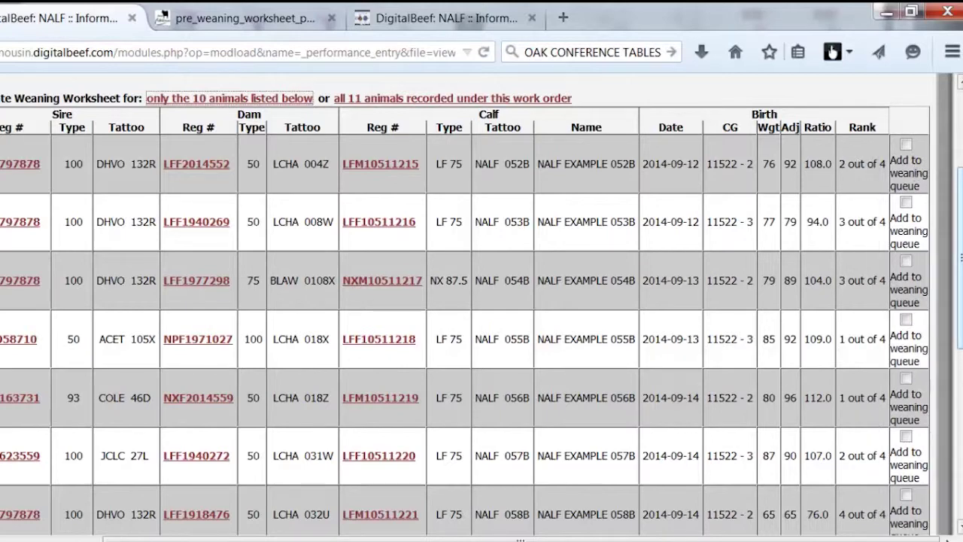
pyautogui.scroll(-5, 930, 315)
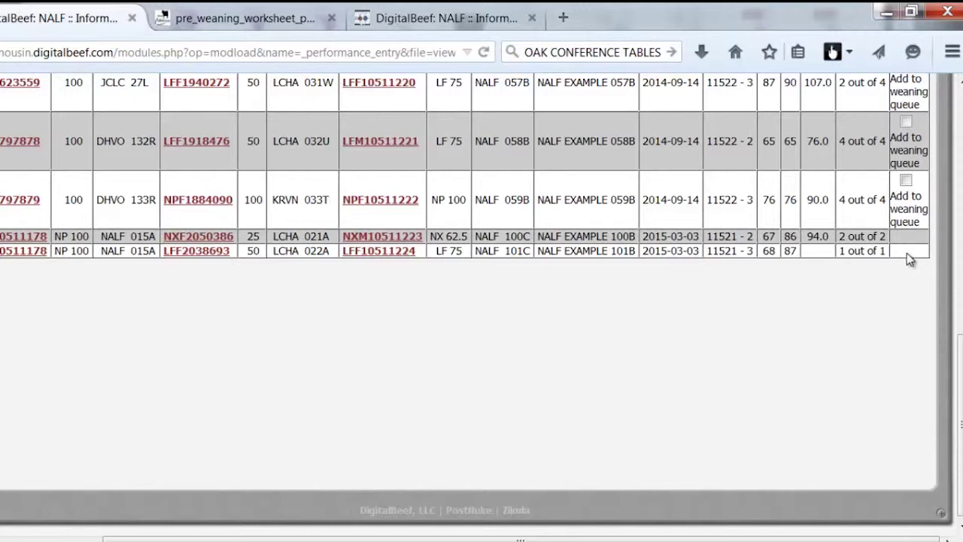
pyautogui.scroll(1, 960, 414)
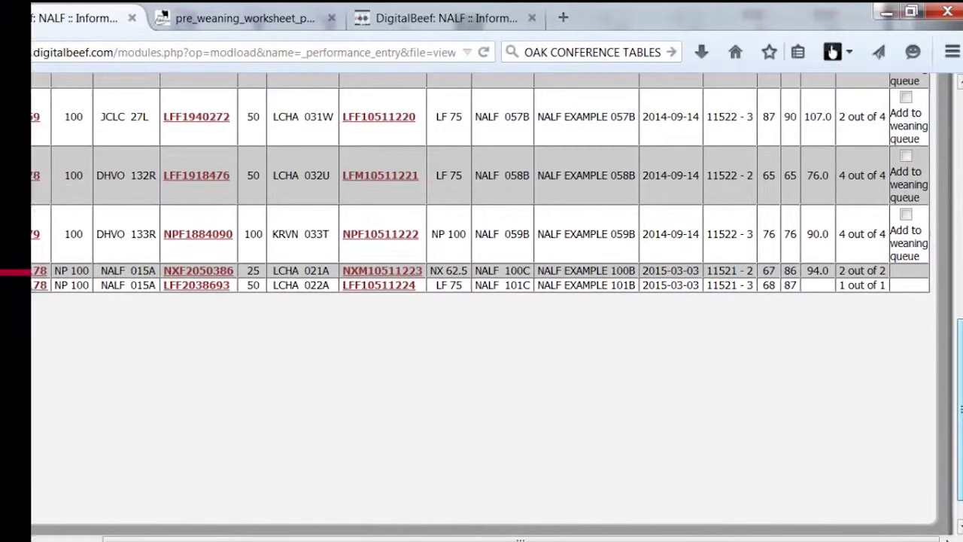